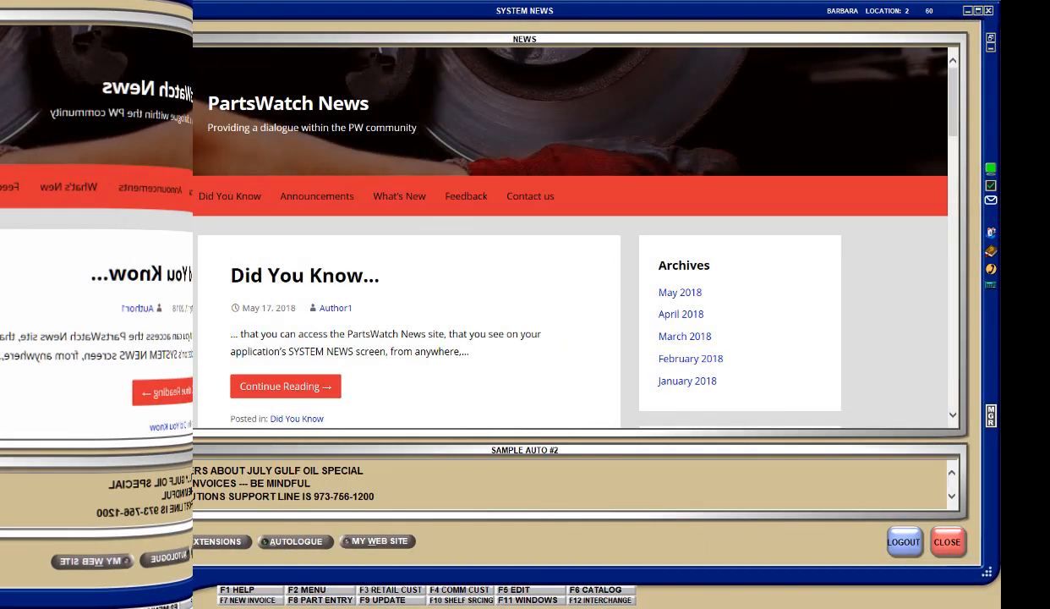
# Step: Open the customer Consignment Setup screen
pyautogui.click(74, 11)
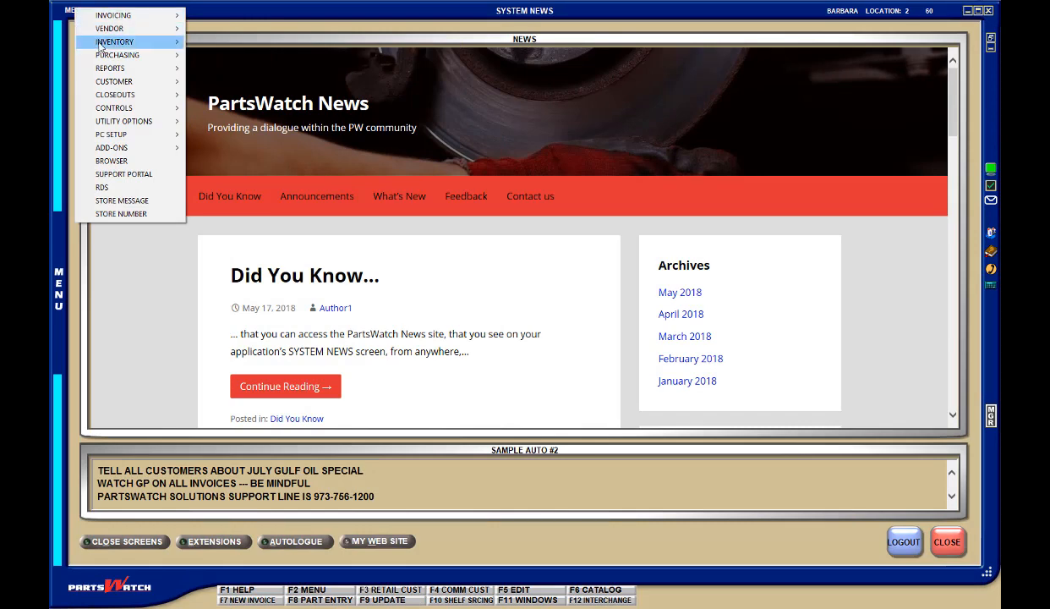
pyautogui.moveTo(127, 85)
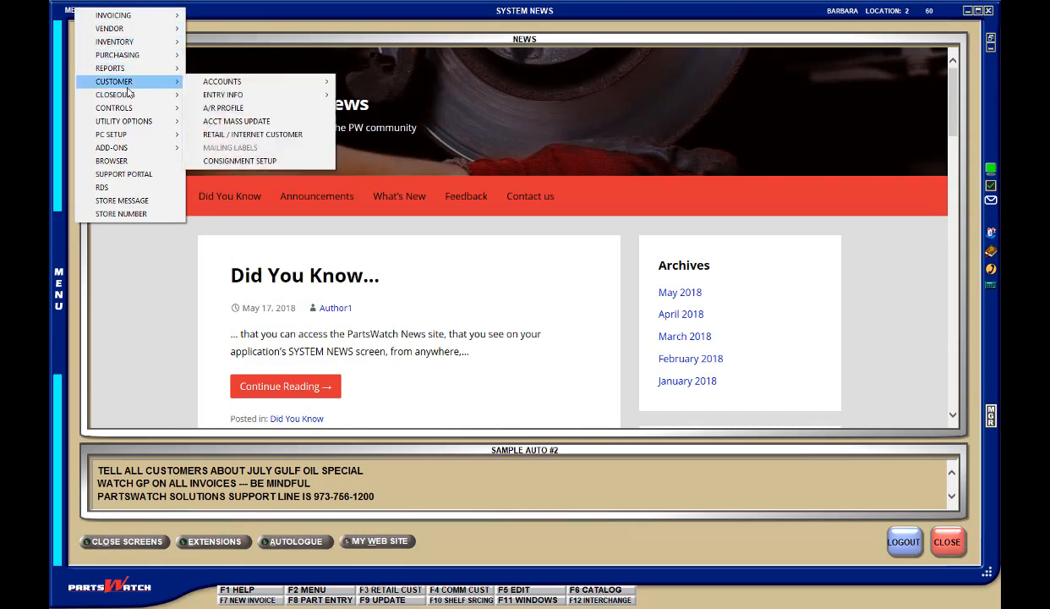
pyautogui.click(258, 161)
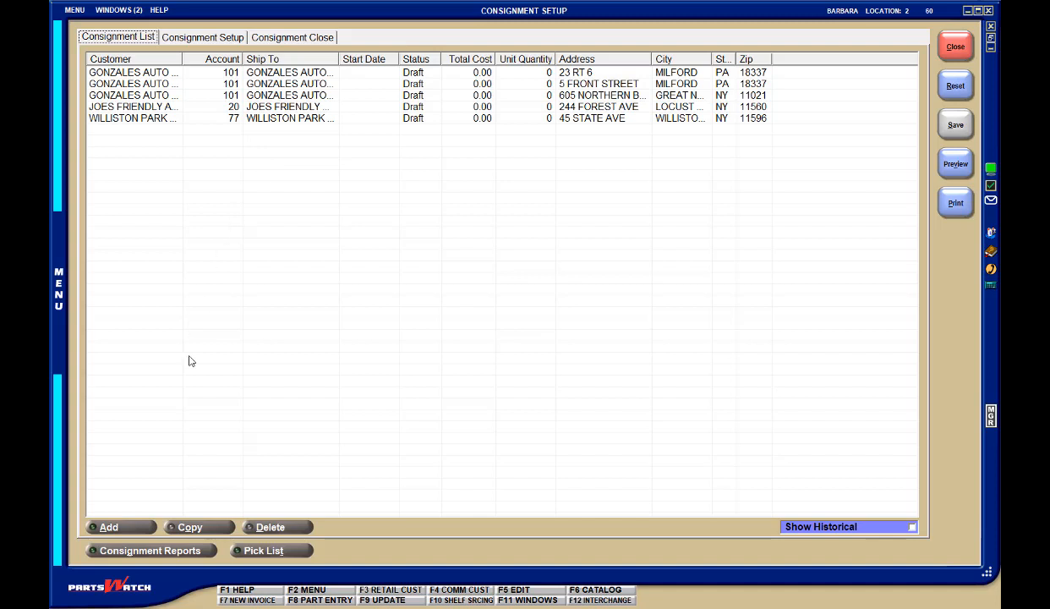
# Step: Check the Allow Consignments option in LOCAL GETTY's invoice and delivery setup, then leave without saving
pyautogui.click(136, 529)
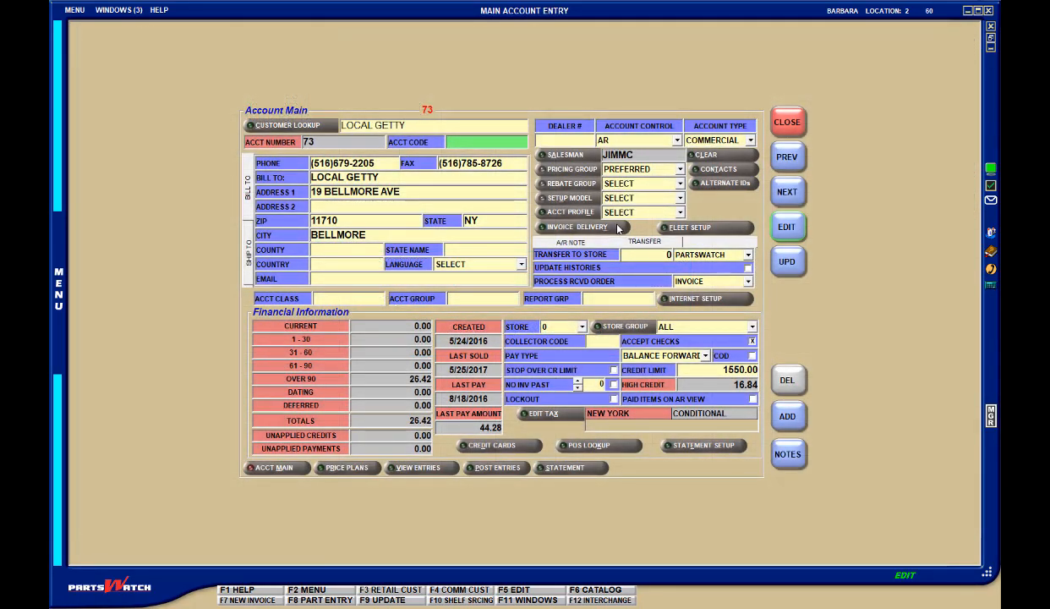
pyautogui.click(618, 228)
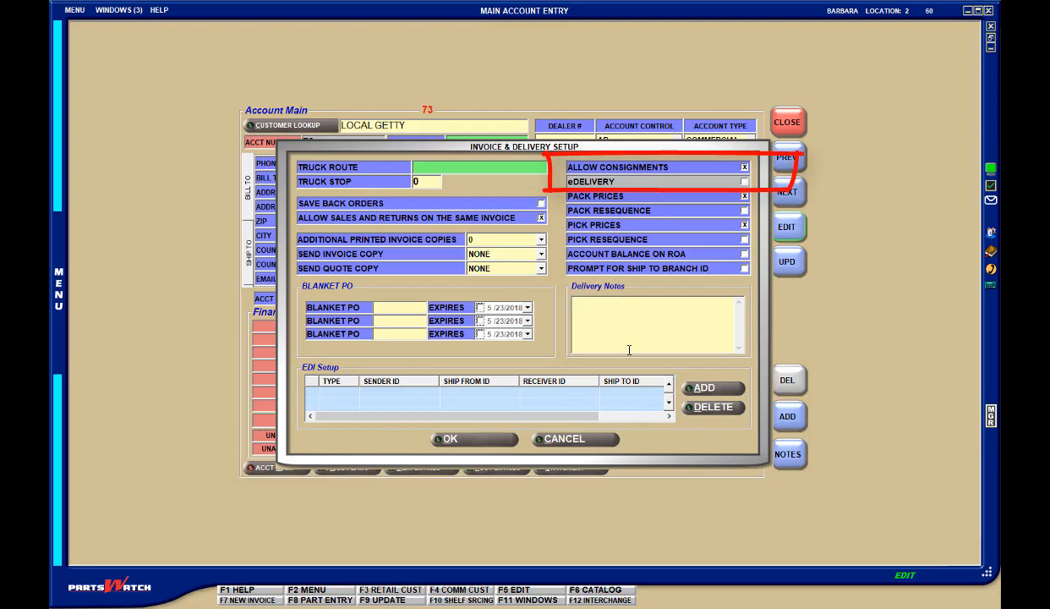
pyautogui.click(614, 441)
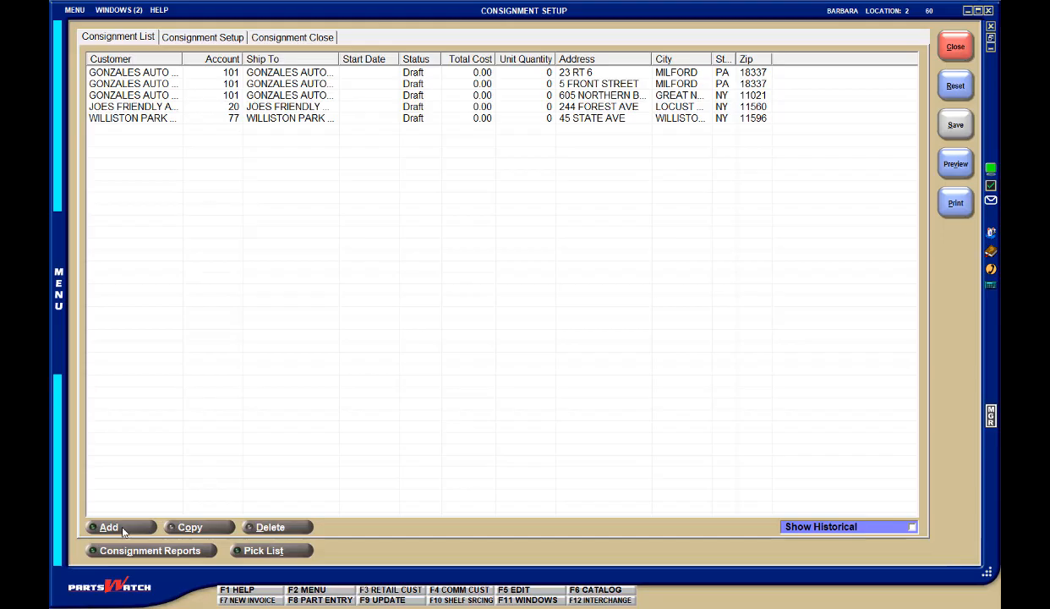
# Step: Create a consignment for LOCAL GETTY, found by its account number, and enable the account for consignments
pyautogui.click(123, 530)
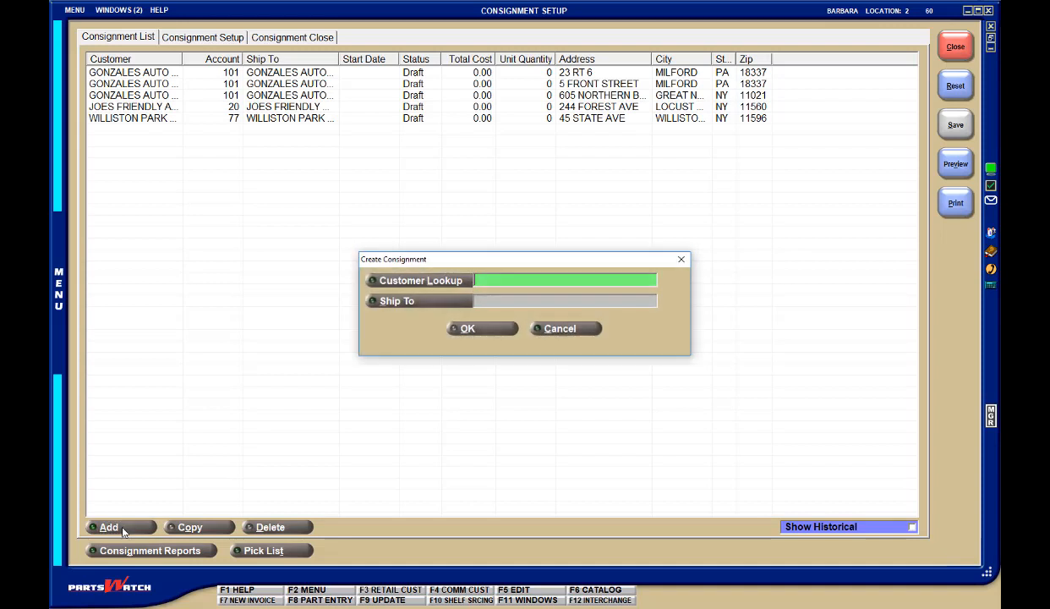
pyautogui.click(445, 282)
pyautogui.click(386, 146)
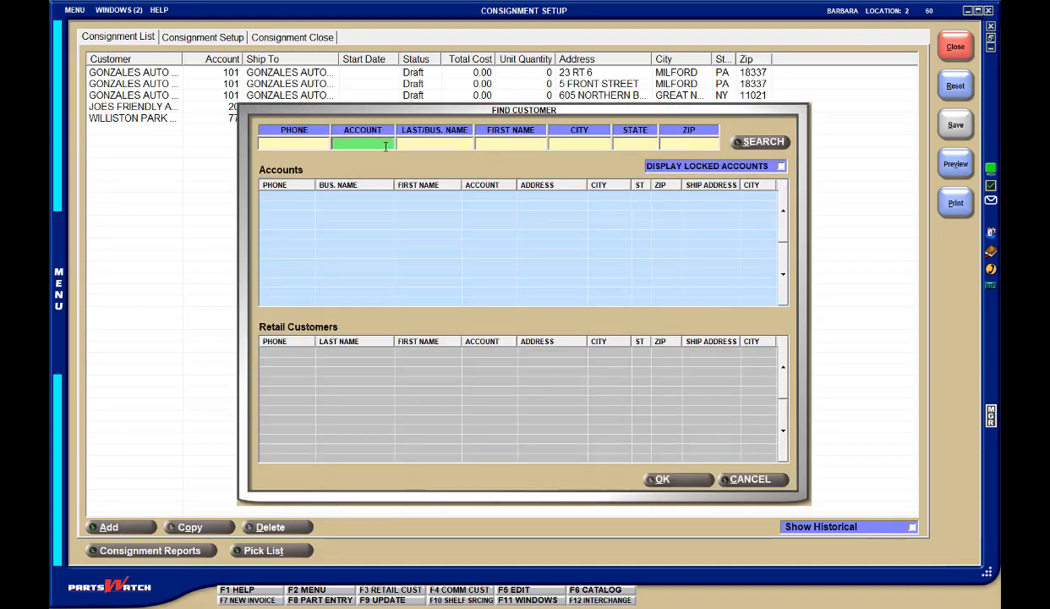
pyautogui.write('73')
pyautogui.press('Return')
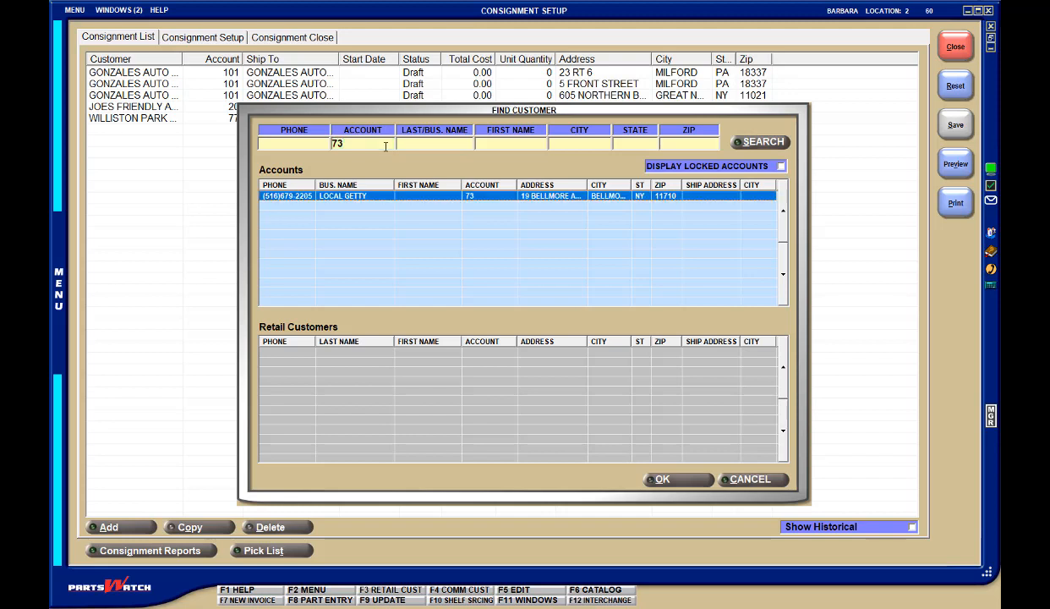
pyautogui.doubleClick(349, 196)
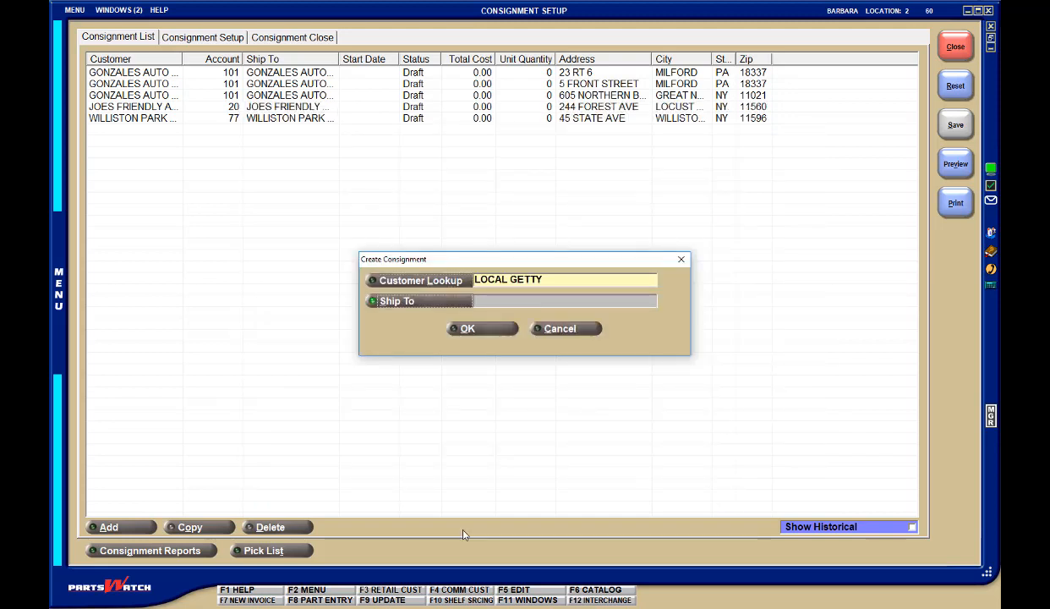
pyautogui.click(466, 330)
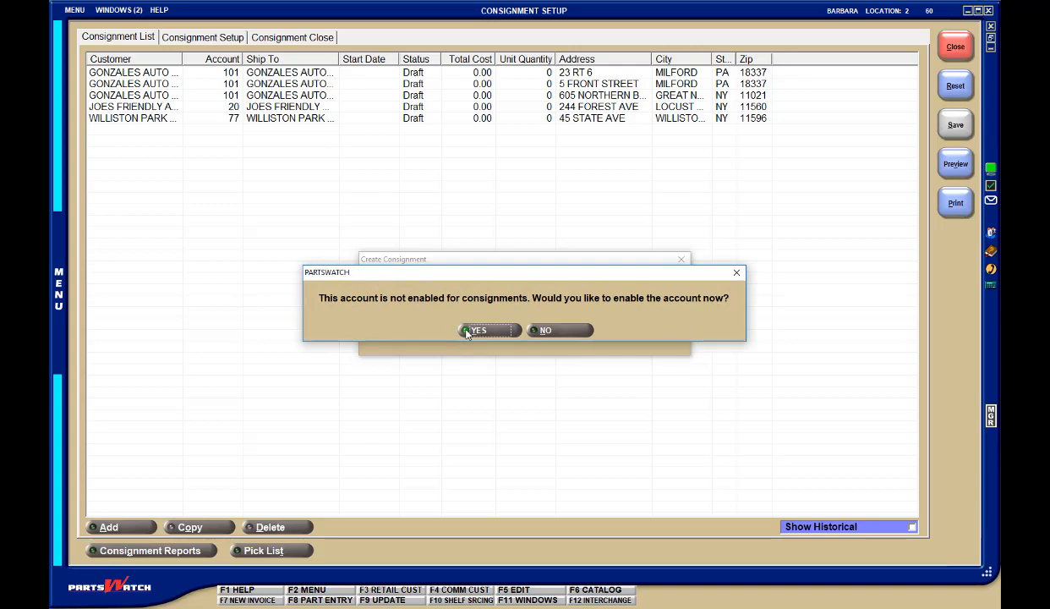
pyautogui.click(469, 330)
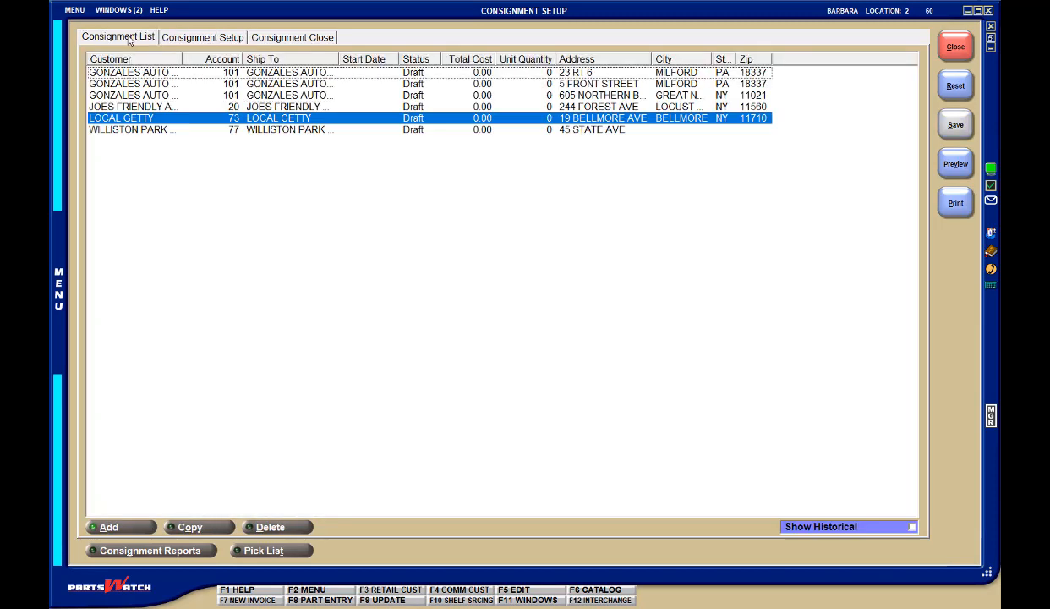
# Step: Create another consignment for LOCAL GETTY with LOCAL GETTY SERVICE as the ship-to
pyautogui.click(125, 37)
pyautogui.click(109, 527)
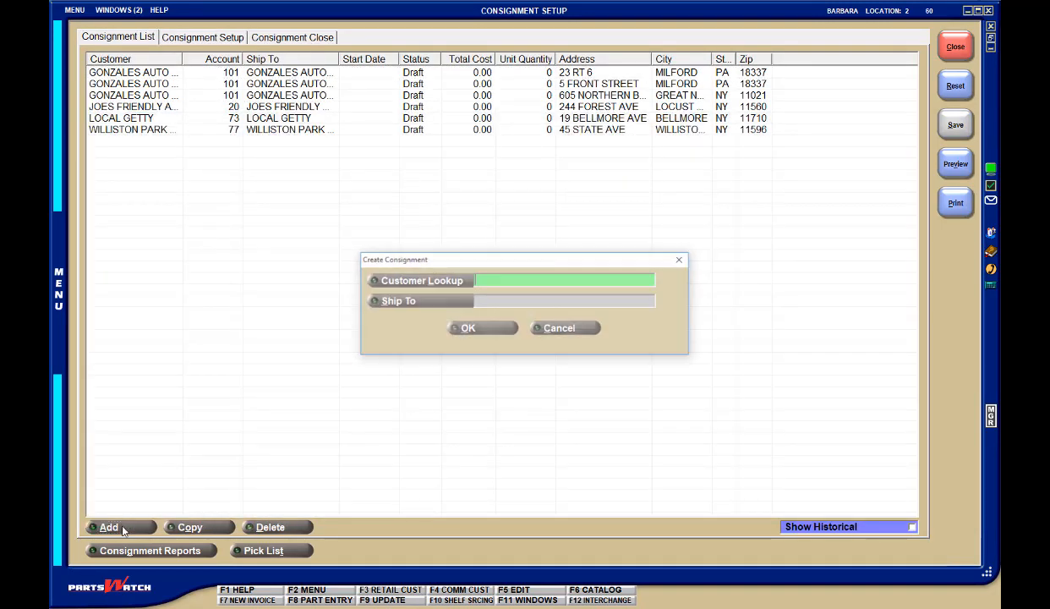
pyautogui.write('73')
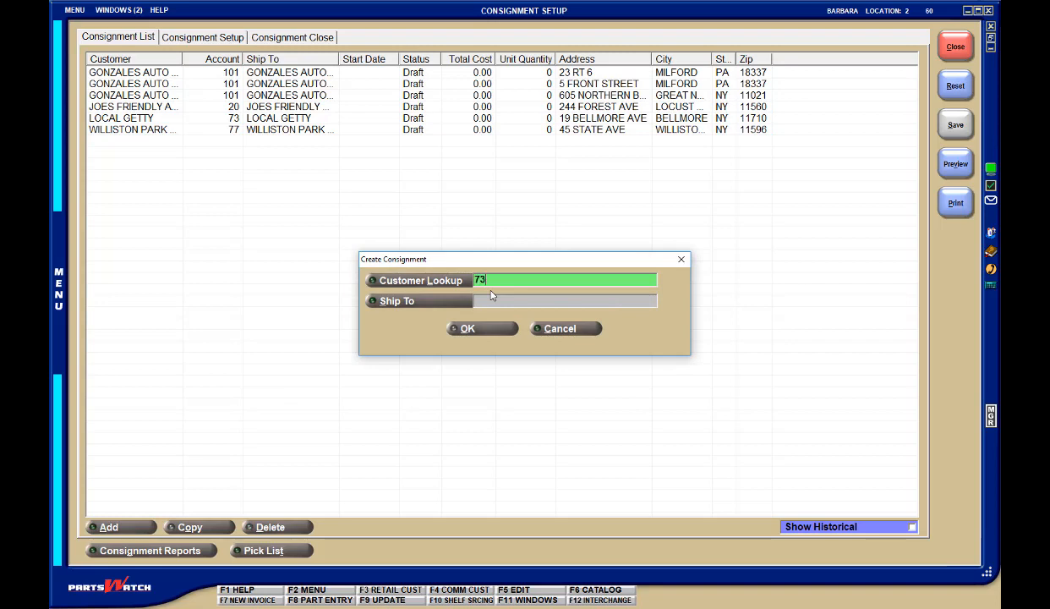
pyautogui.press('Tab')
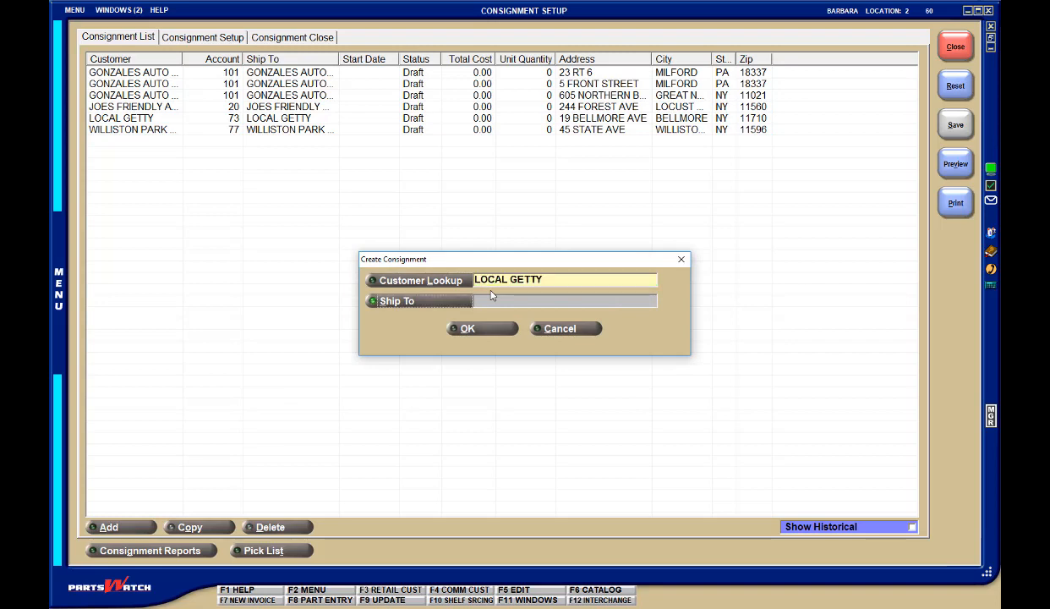
pyautogui.click(437, 300)
pyautogui.doubleClick(376, 259)
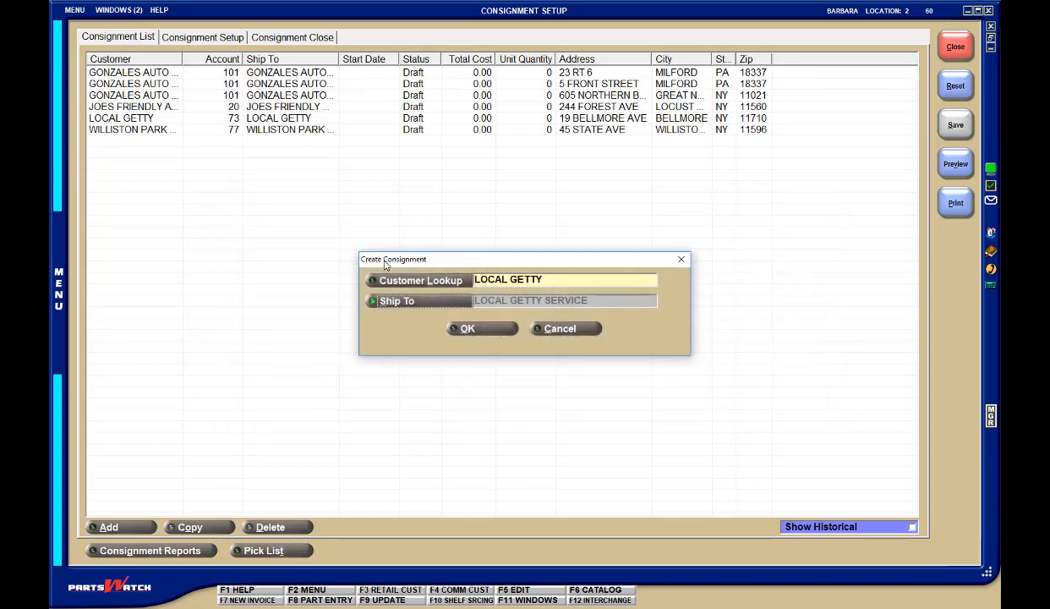
pyautogui.click(479, 332)
pyautogui.click(110, 36)
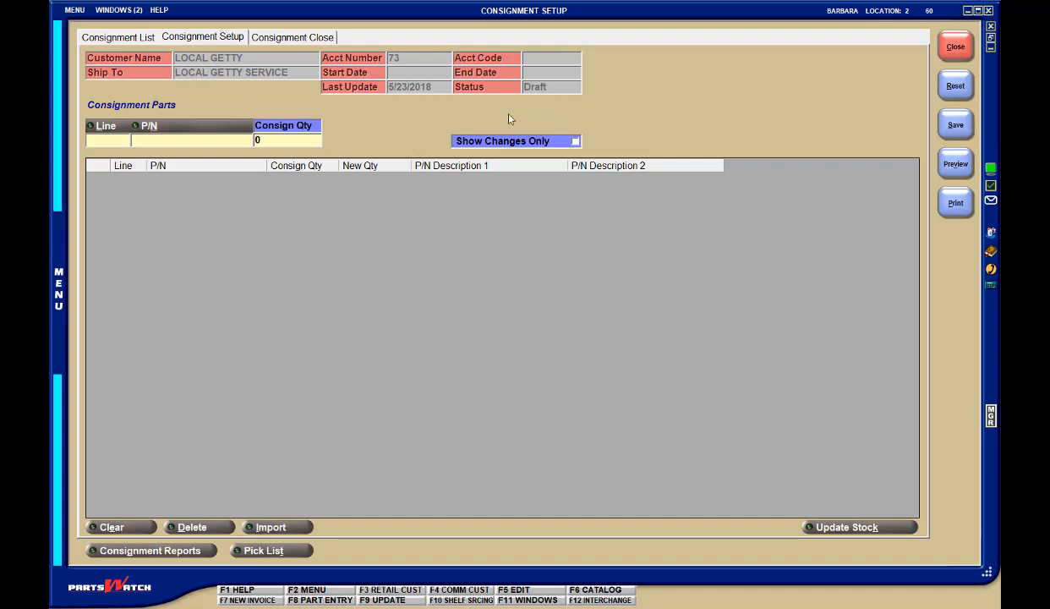
# Step: Add part 15002 from line WIX to the consignment with a quantity of 1
pyautogui.click(115, 140)
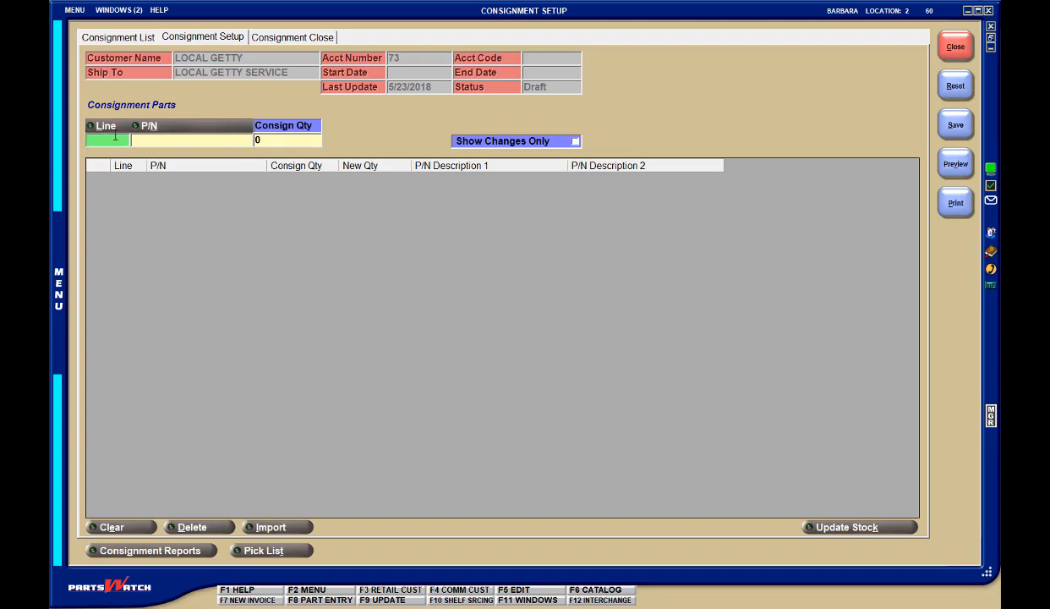
pyautogui.write('WIX')
pyautogui.press('Tab')
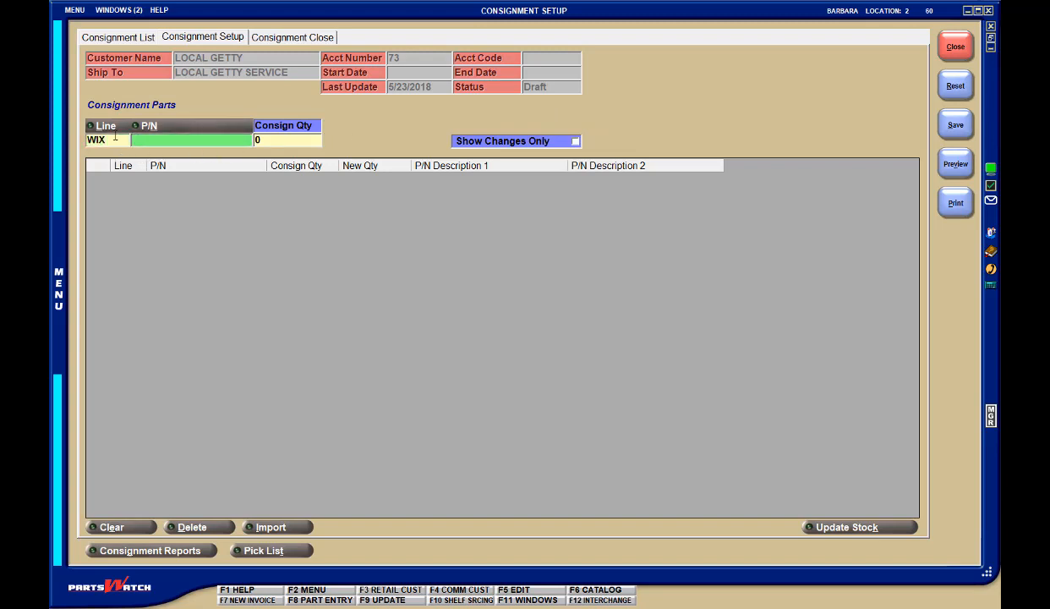
pyautogui.write('15002')
pyautogui.press('Tab')
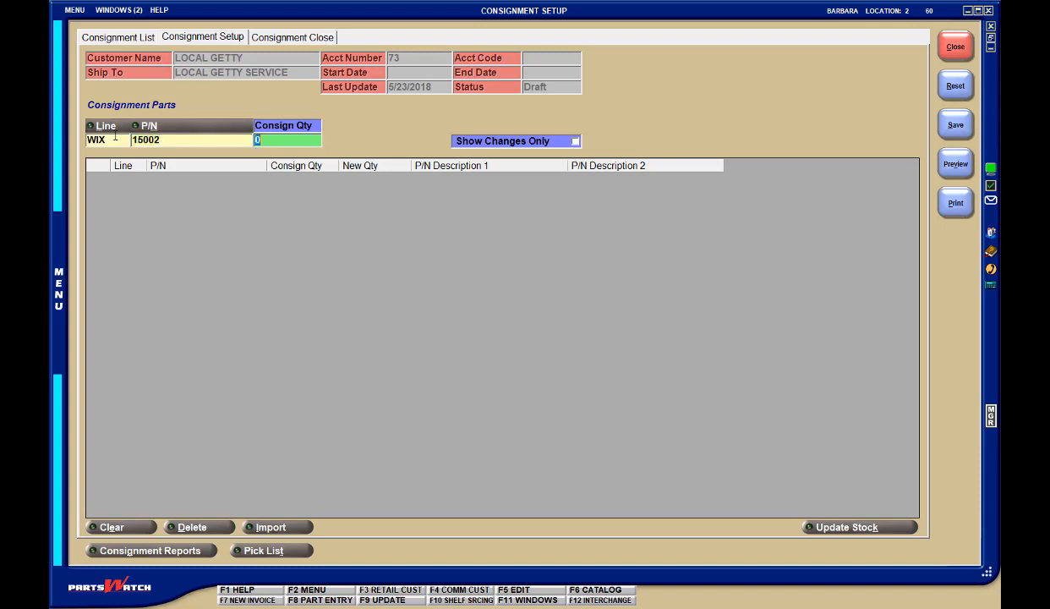
pyautogui.press('Return')
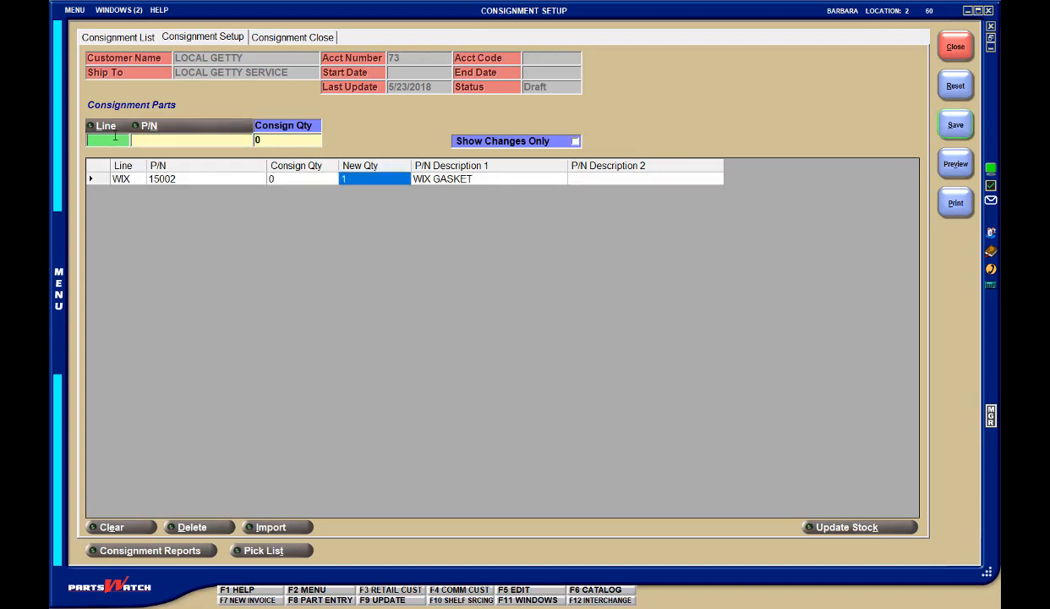
# Step: Add part 15004 from line WIX to the consignment with a quantity of 1
pyautogui.write('WIX')
pyautogui.press('Tab')
pyautogui.write('15004')
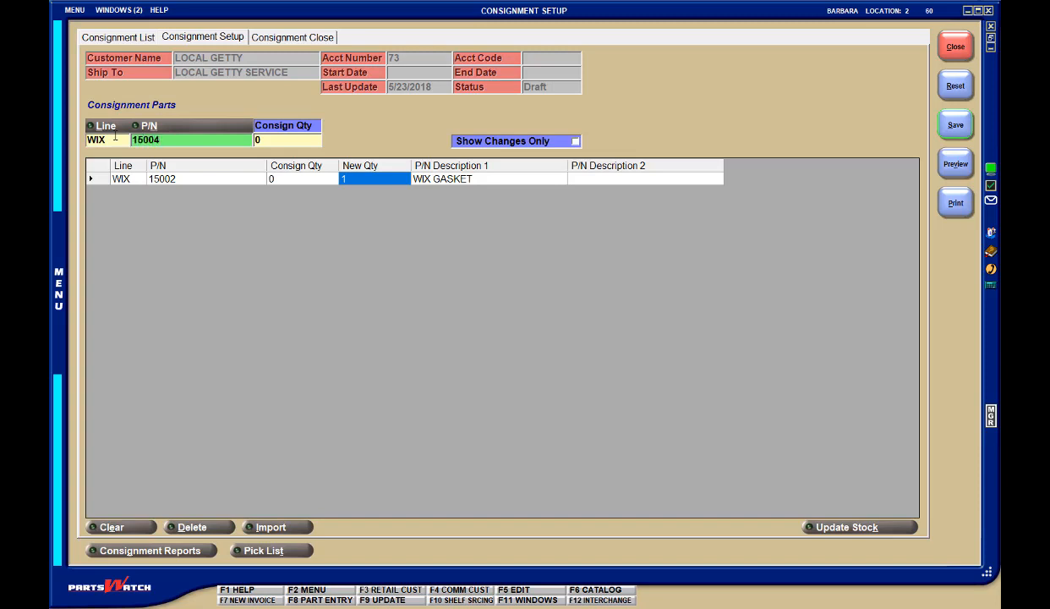
pyautogui.press('Tab')
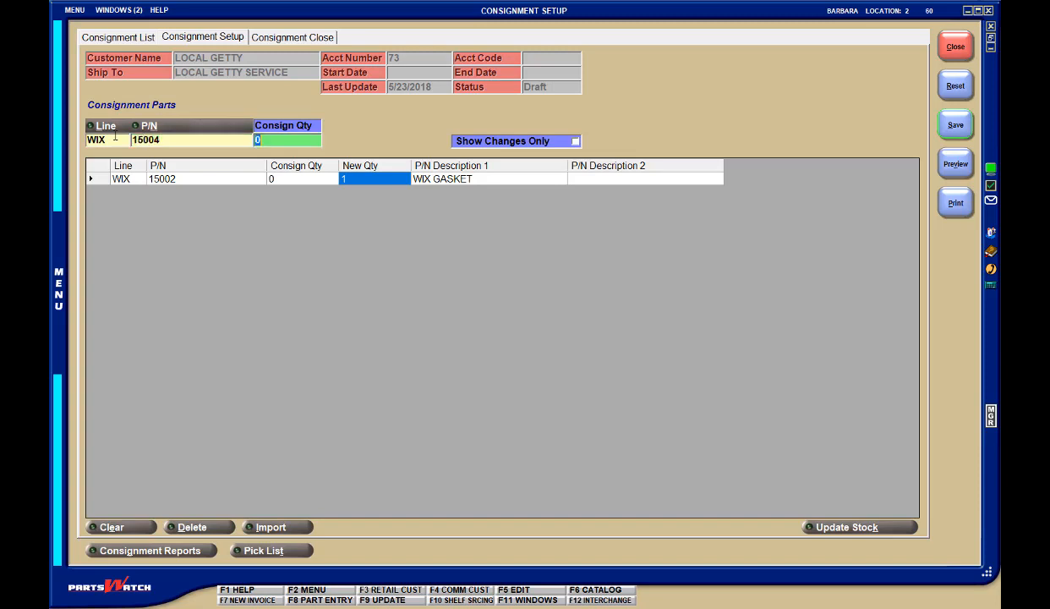
pyautogui.press('Return')
# Step: Add part 15009 from line WIX to the consignment with a quantity of 1
pyautogui.write('WIX')
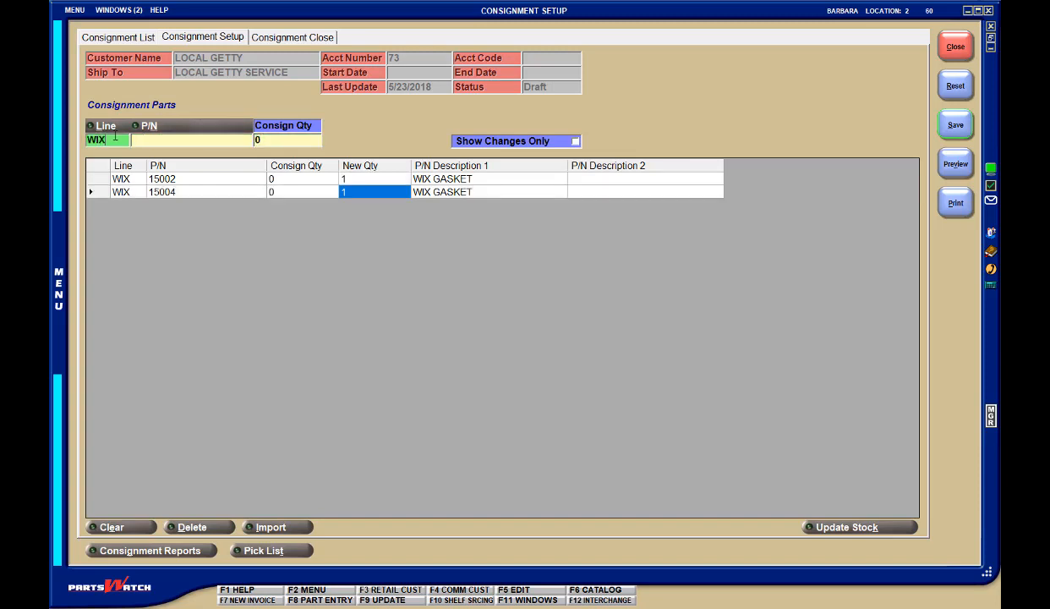
pyautogui.press('Tab')
pyautogui.write('15009')
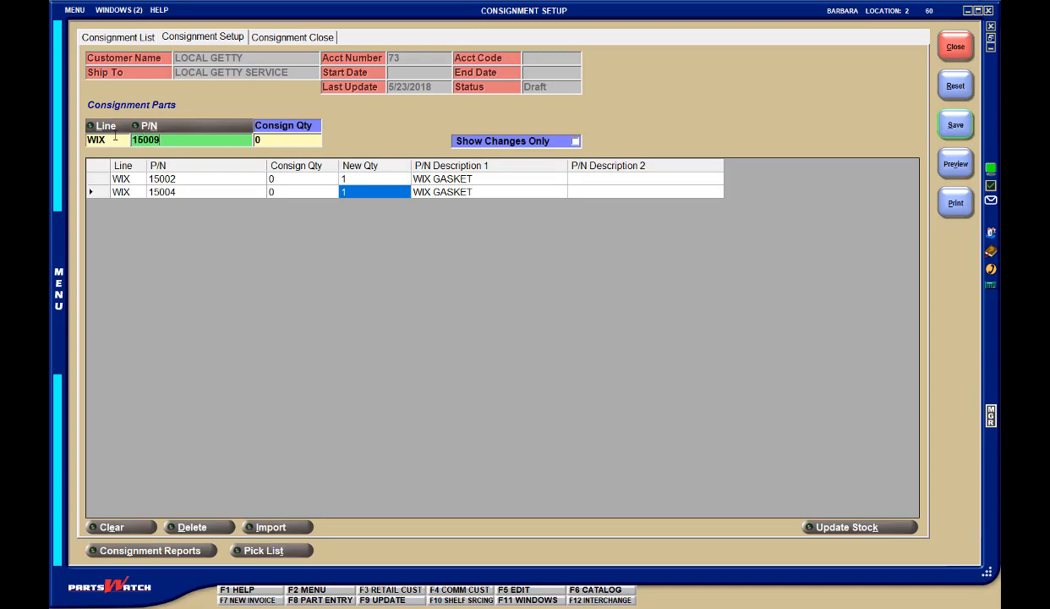
pyautogui.press('Tab')
pyautogui.press('Return')
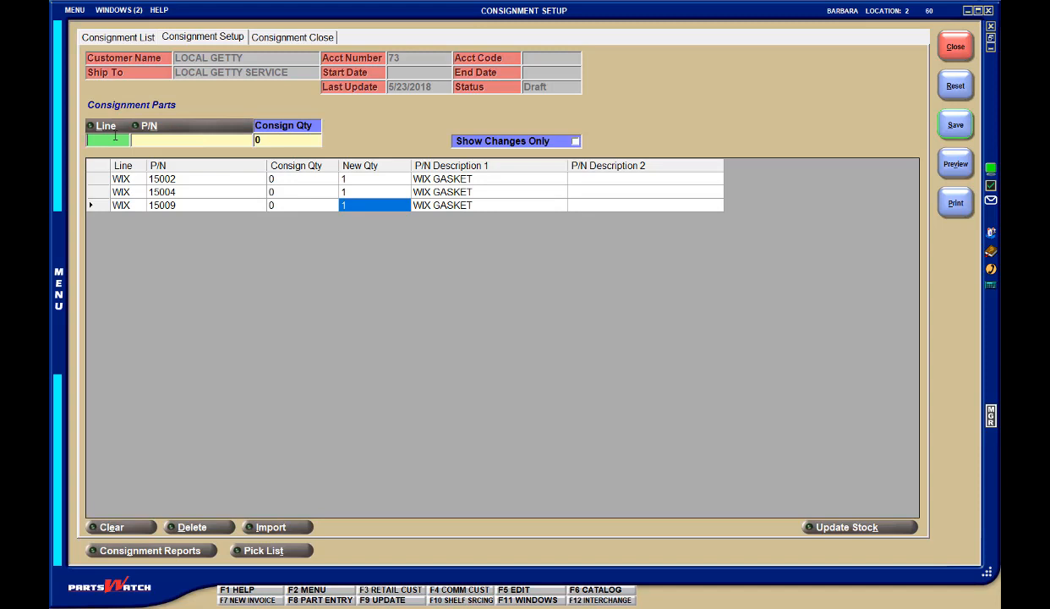
# Step: Try to add part 45654 from line WIX to the consignment and dismiss the message
pyautogui.write('WIX')
pyautogui.press('Tab')
pyautogui.write('45654')
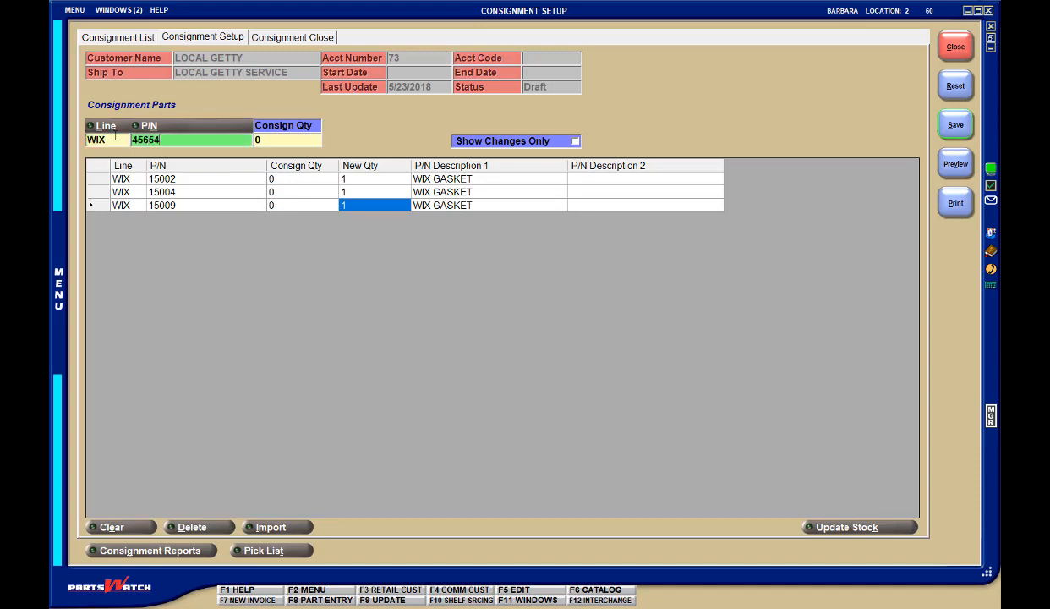
pyautogui.press('Return')
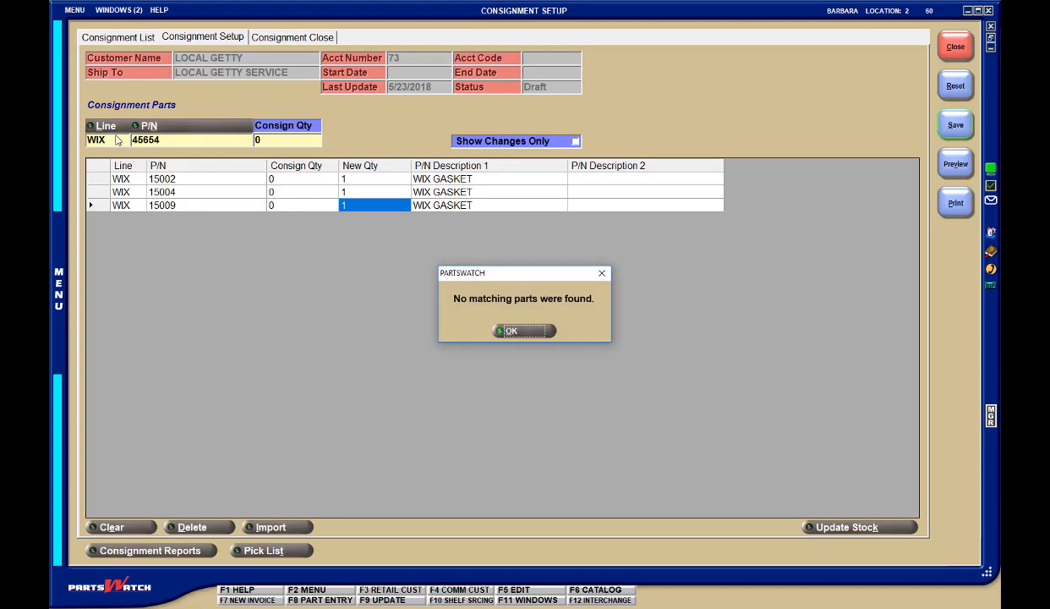
pyautogui.click(513, 333)
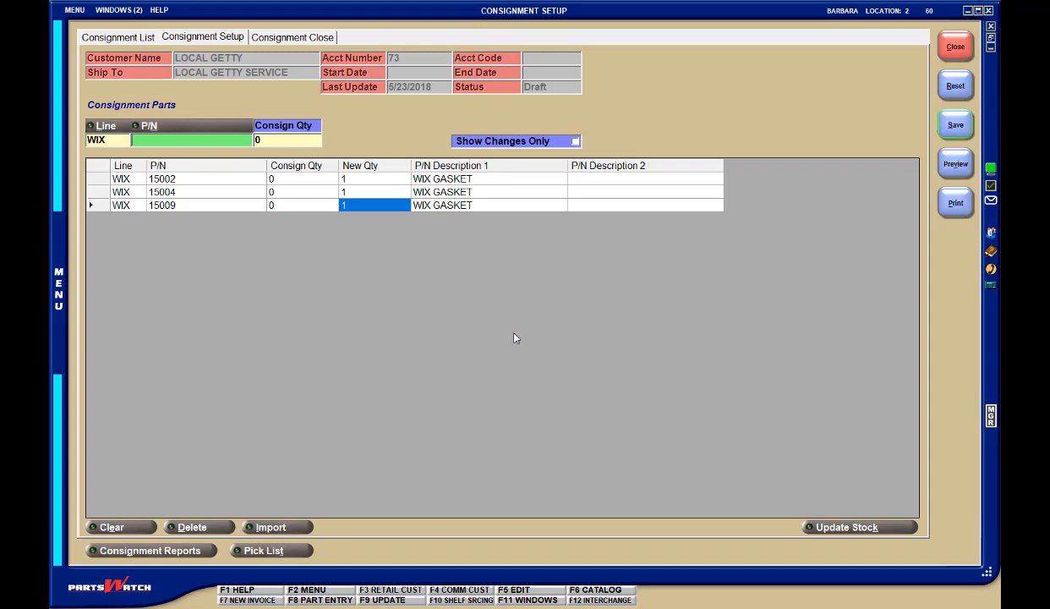
# Step: Import the consignment parts from ConsignParts_5.22.18.xlsx in Documents, replacing the existing parts and treating the file as having column headers
pyautogui.click(288, 527)
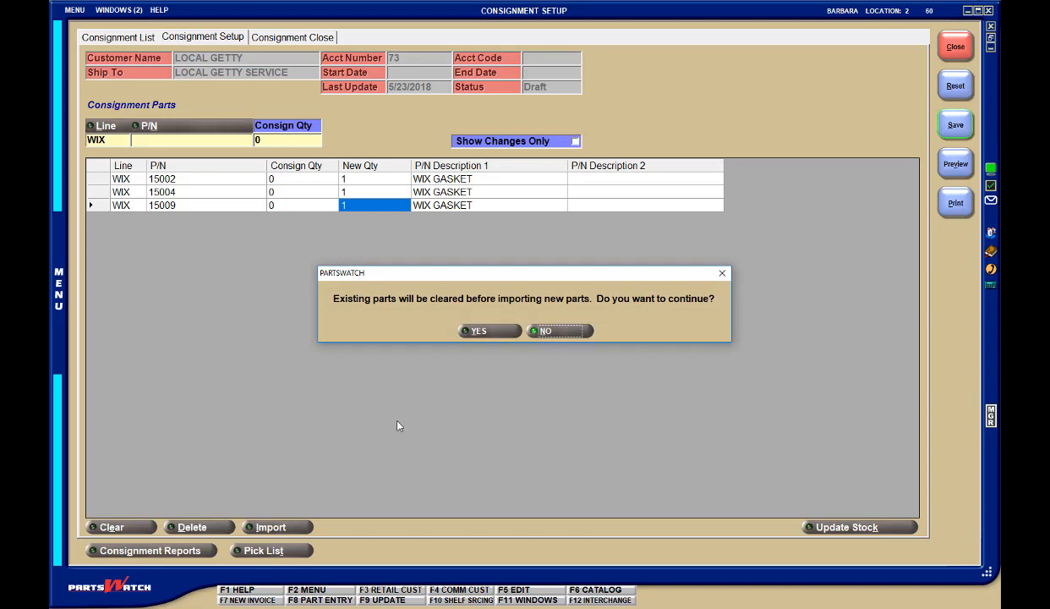
pyautogui.click(490, 331)
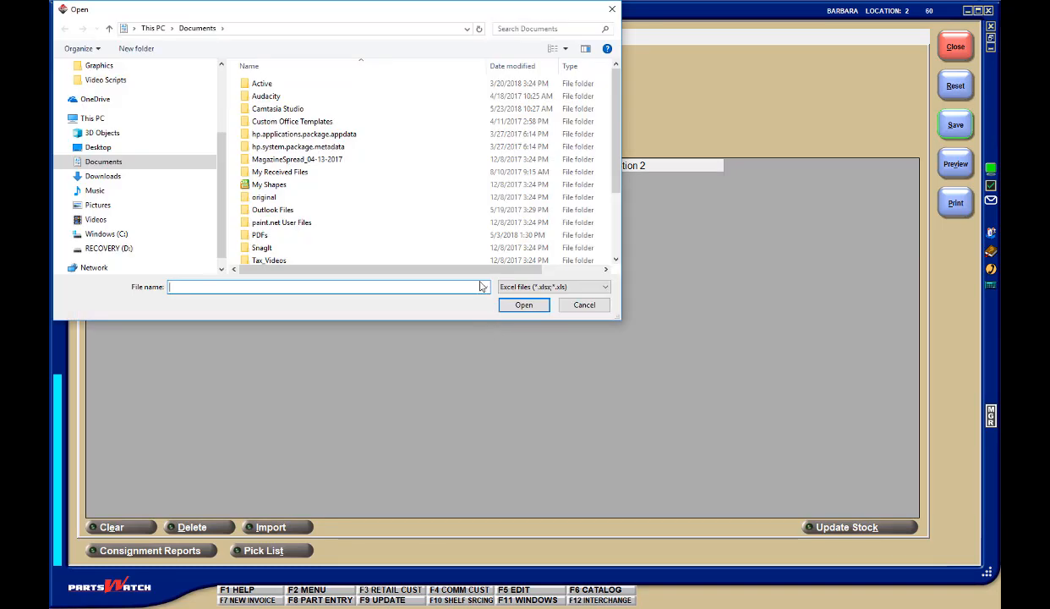
pyautogui.scroll(-3, 452, 224)
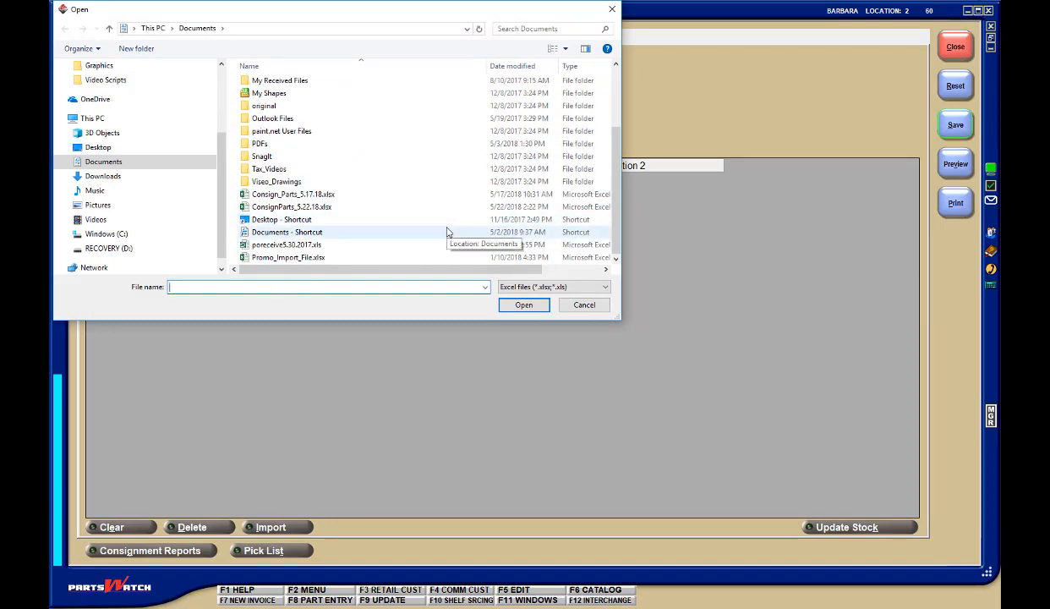
pyautogui.click(327, 208)
pyautogui.doubleClick(327, 208)
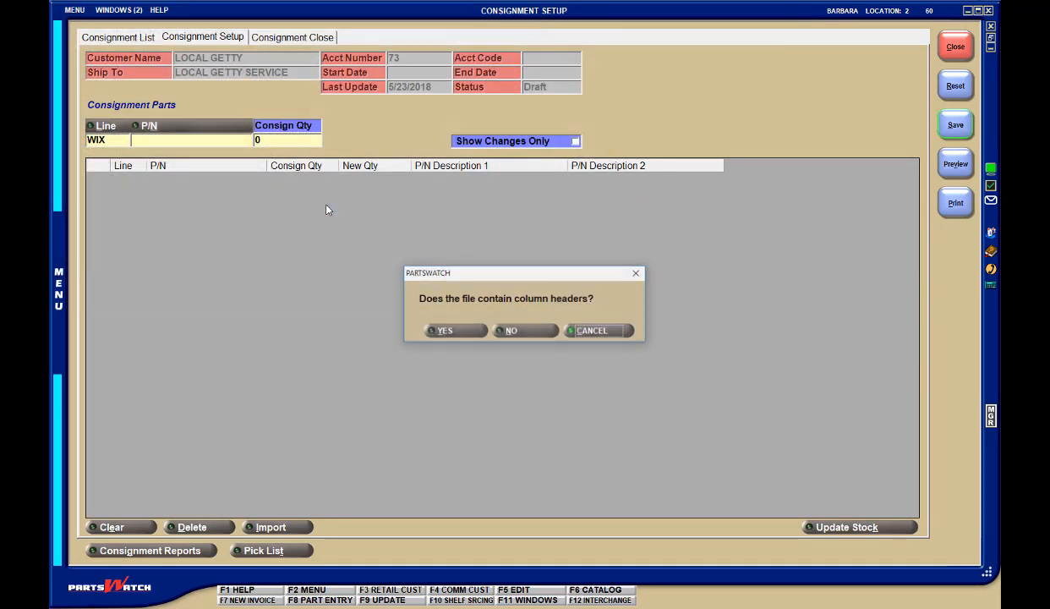
pyautogui.click(463, 329)
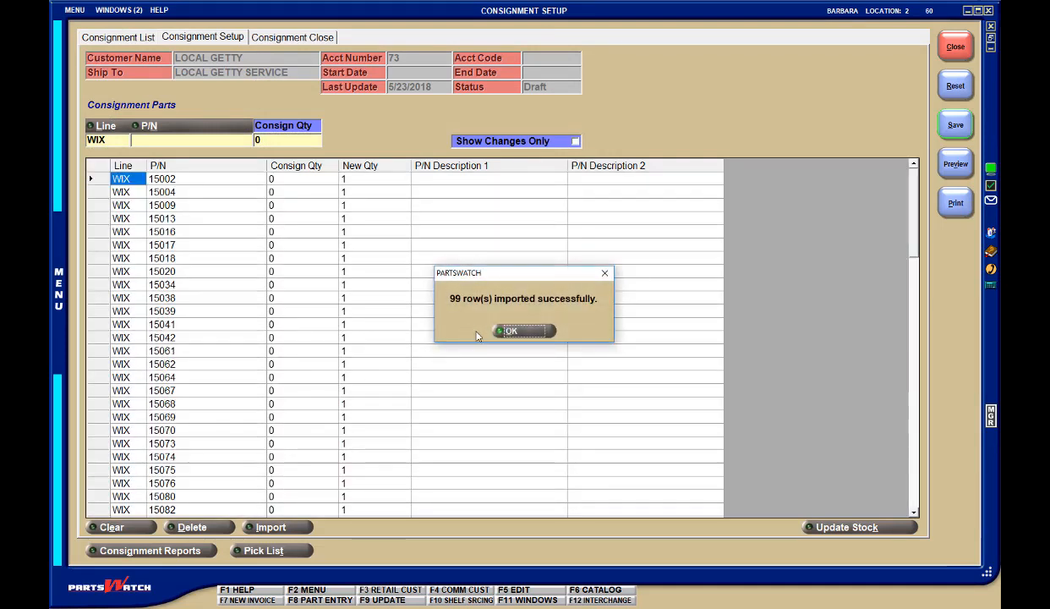
pyautogui.click(535, 336)
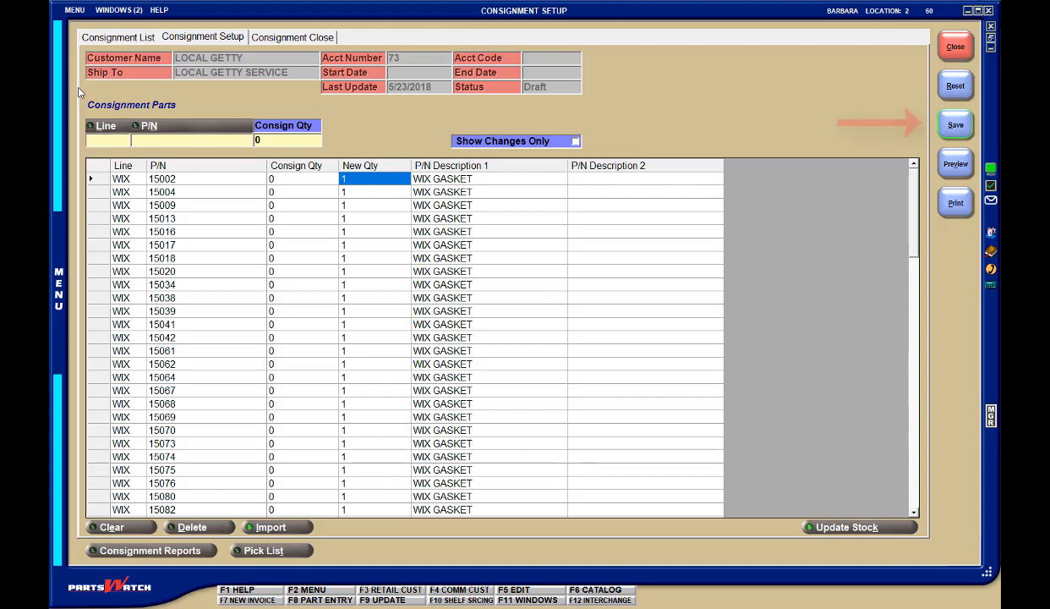
# Step: Save the draft consignment with its imported WIX parts and request its pick list
pyautogui.click(968, 128)
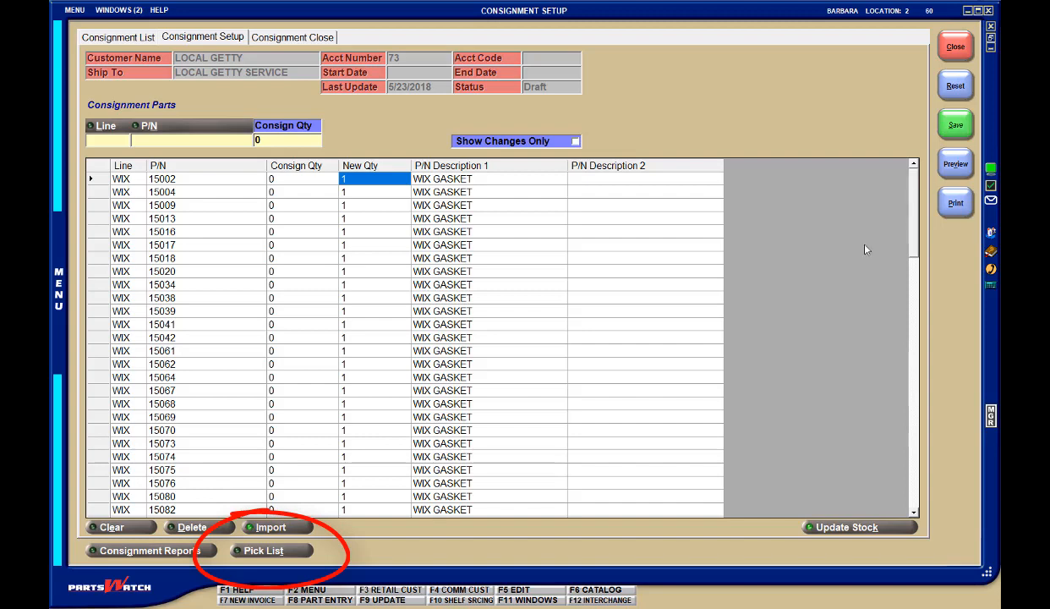
pyautogui.click(269, 551)
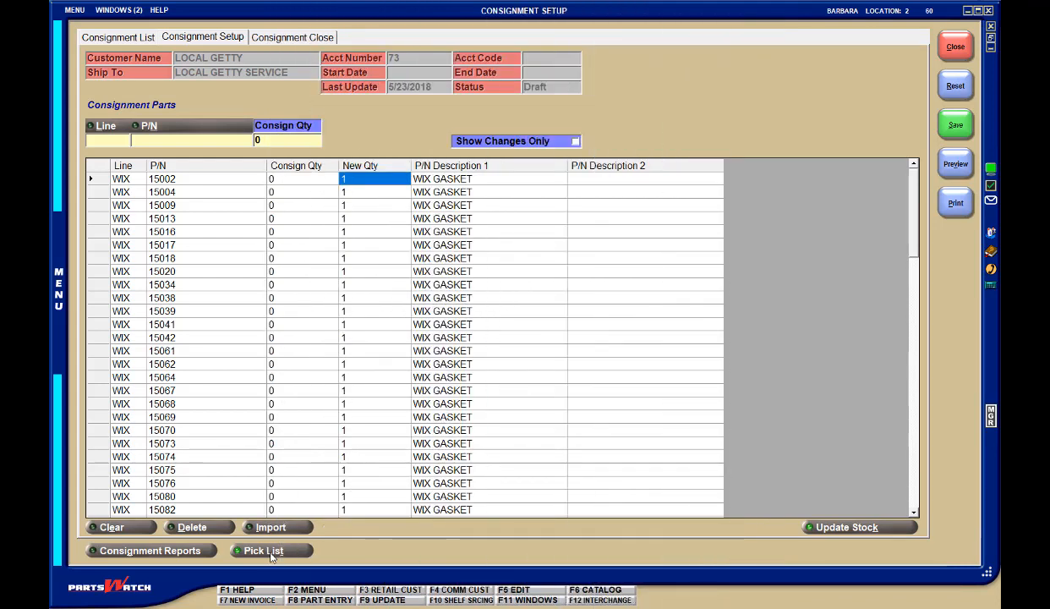
# Step: Update stock for the LOCAL GETTY SERVICE consignment and confirm the update
pyautogui.click(874, 528)
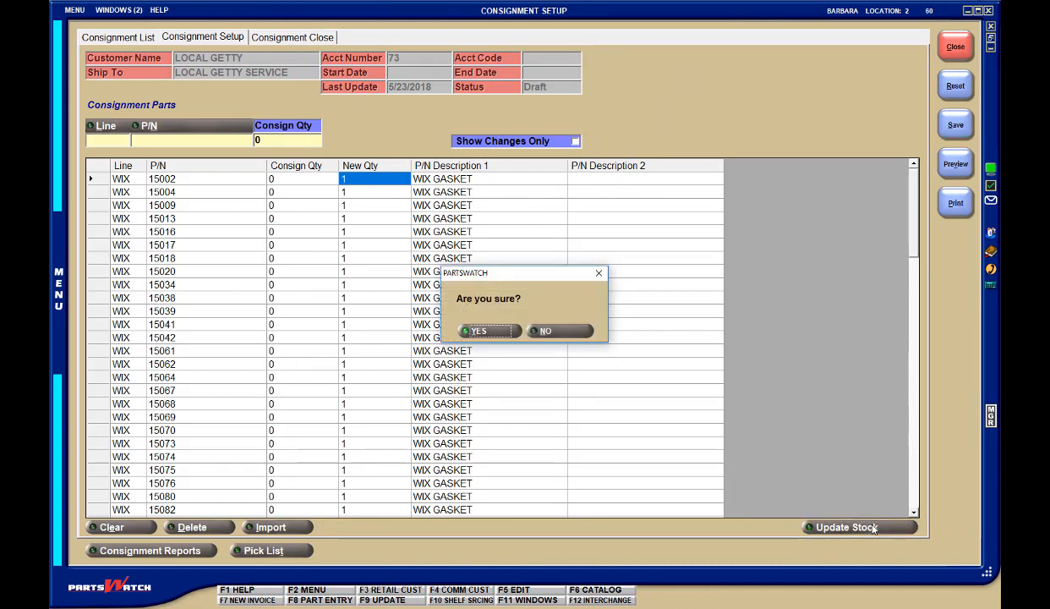
pyautogui.click(491, 331)
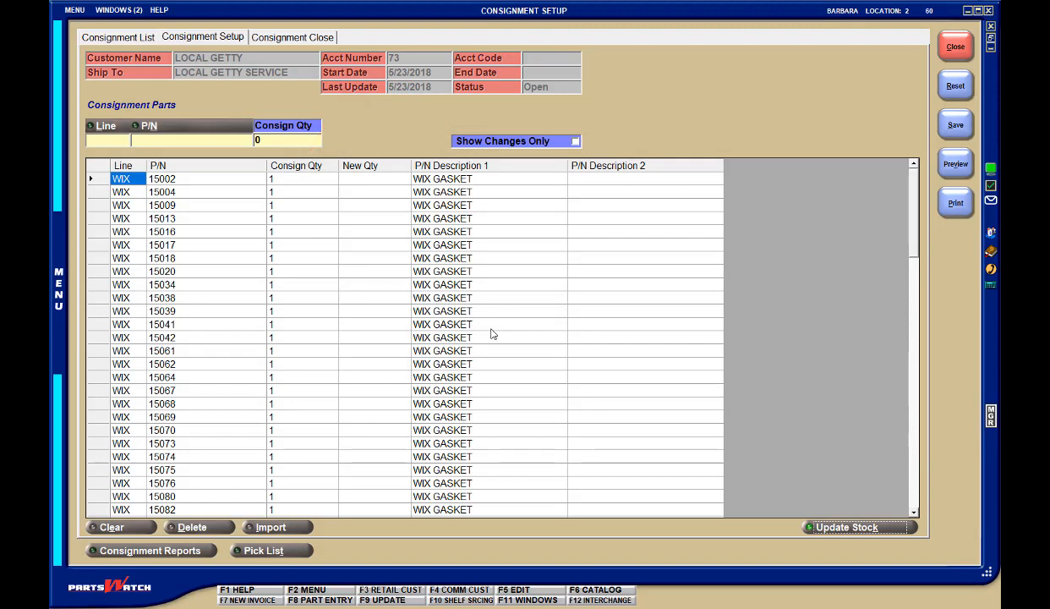
# Step: In the system general setup, choose COMMIT REQUESTED QTY as the Insufficient Quantity option for account consignments
pyautogui.click(78, 10)
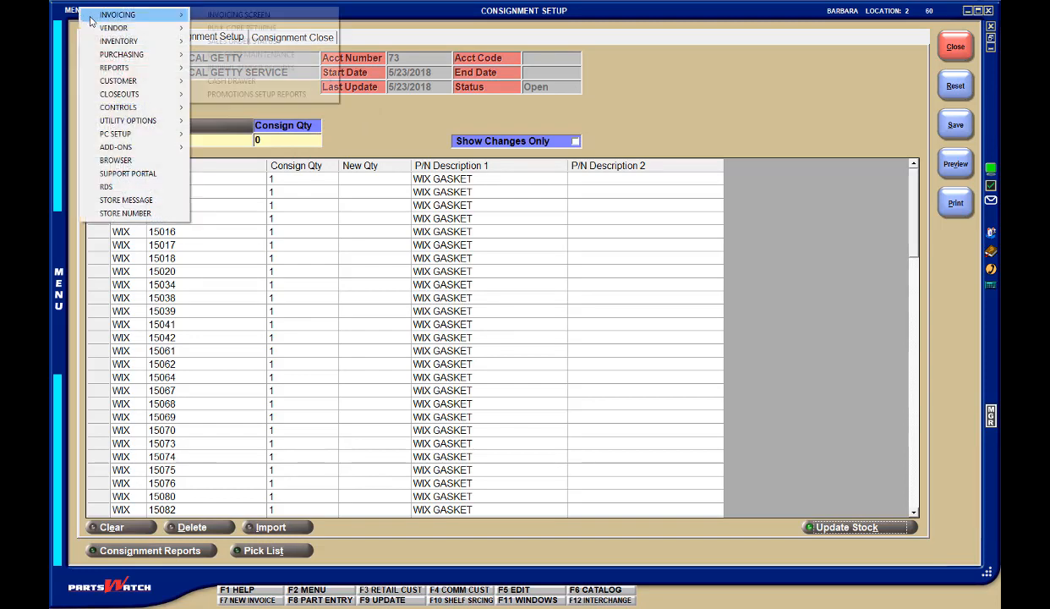
pyautogui.moveTo(125, 108)
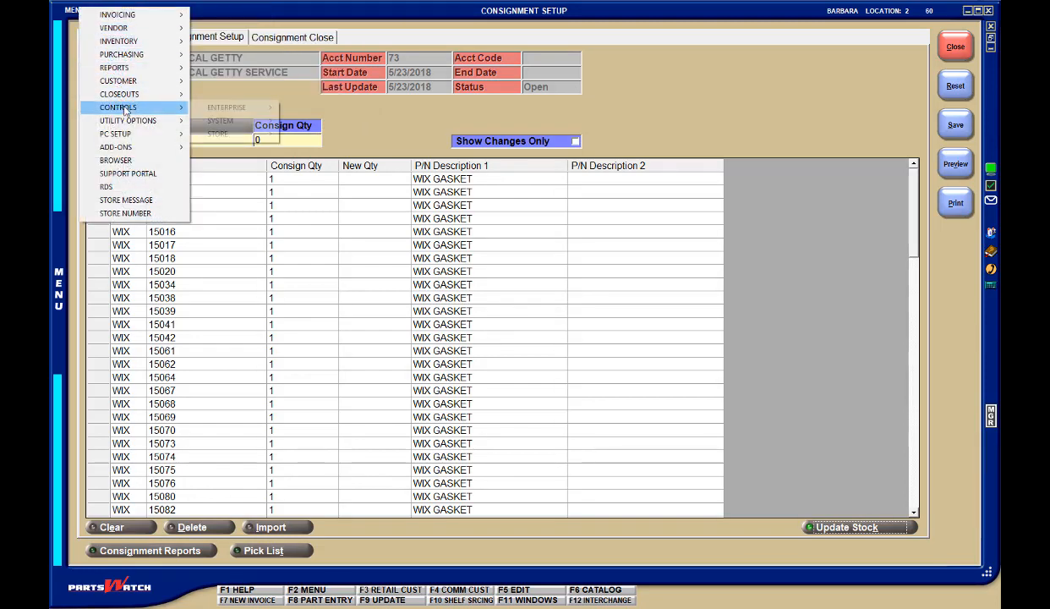
pyautogui.moveTo(197, 121)
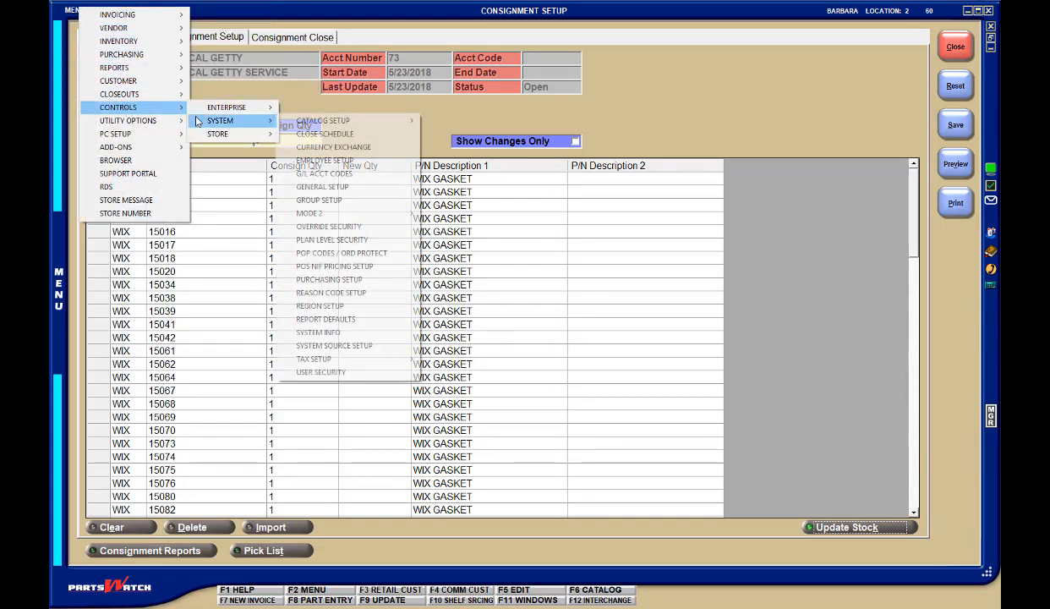
pyautogui.click(343, 193)
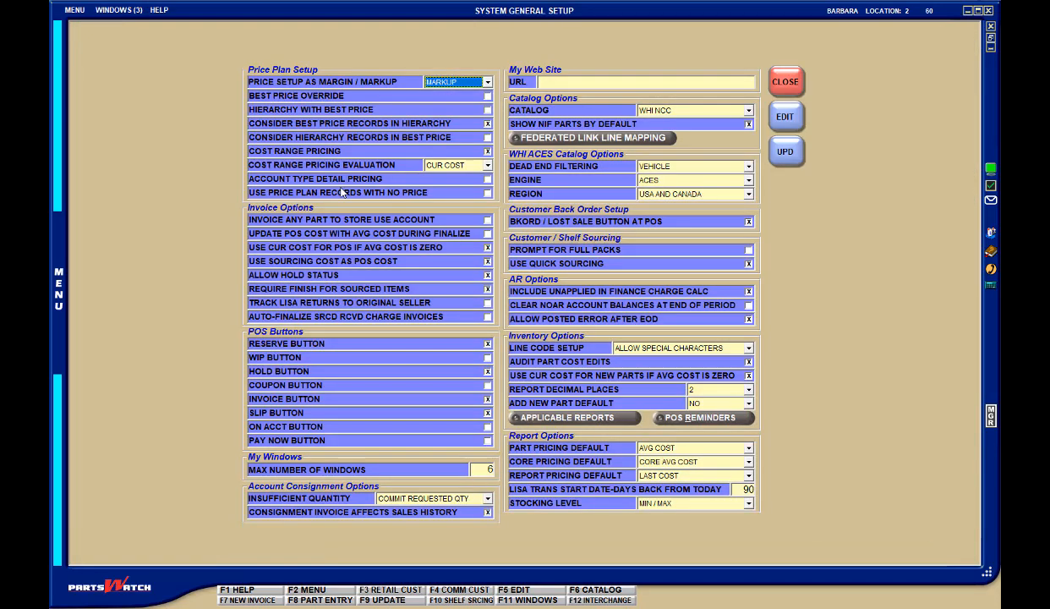
pyautogui.click(487, 498)
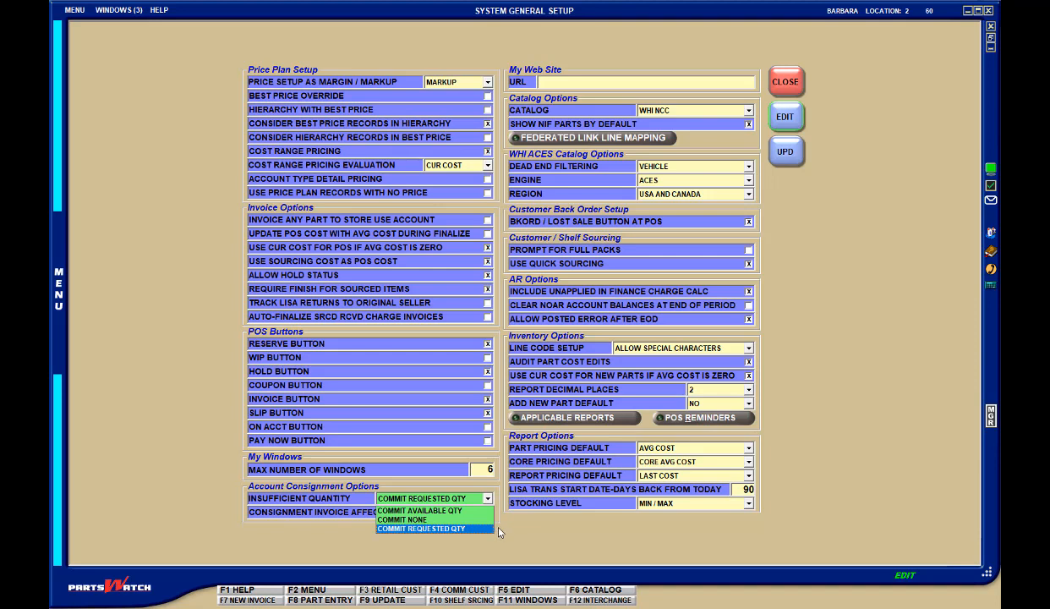
pyautogui.click(498, 530)
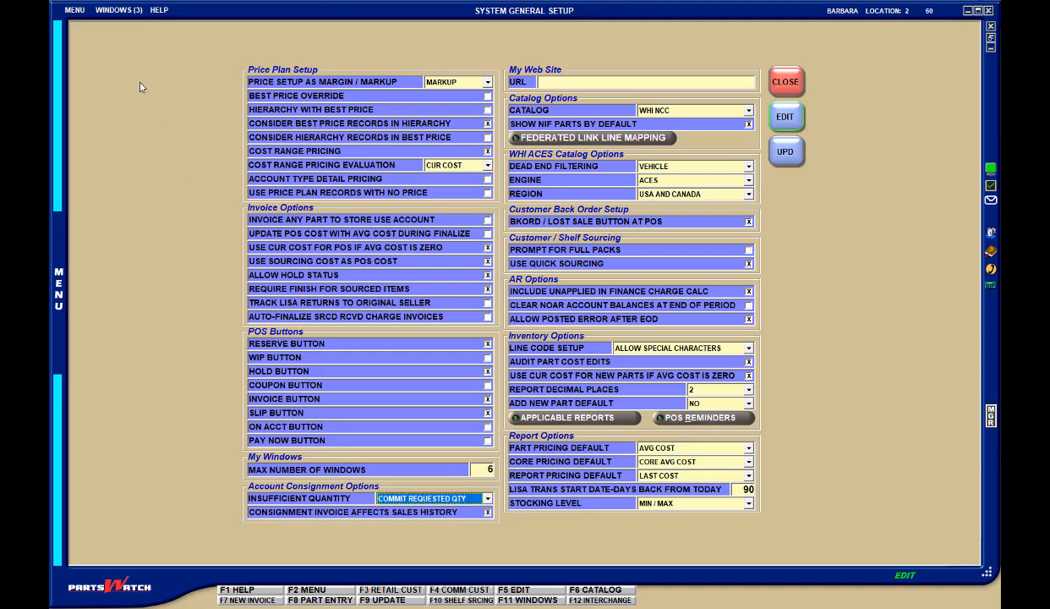
# Step: Return to the open LOCAL GETTY consignment setup and preview the consignment
pyautogui.click(123, 9)
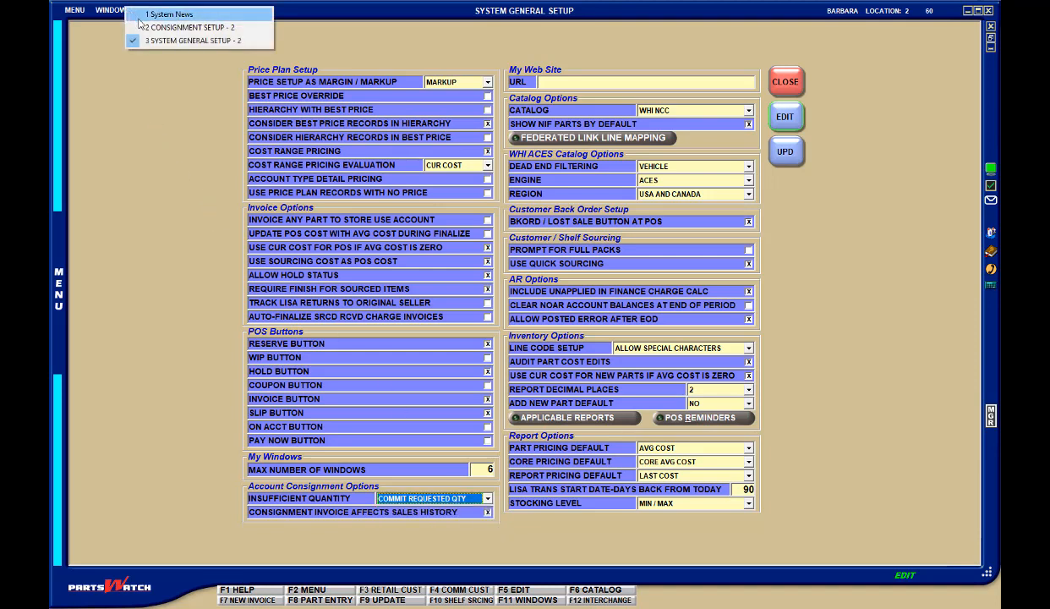
pyautogui.click(142, 27)
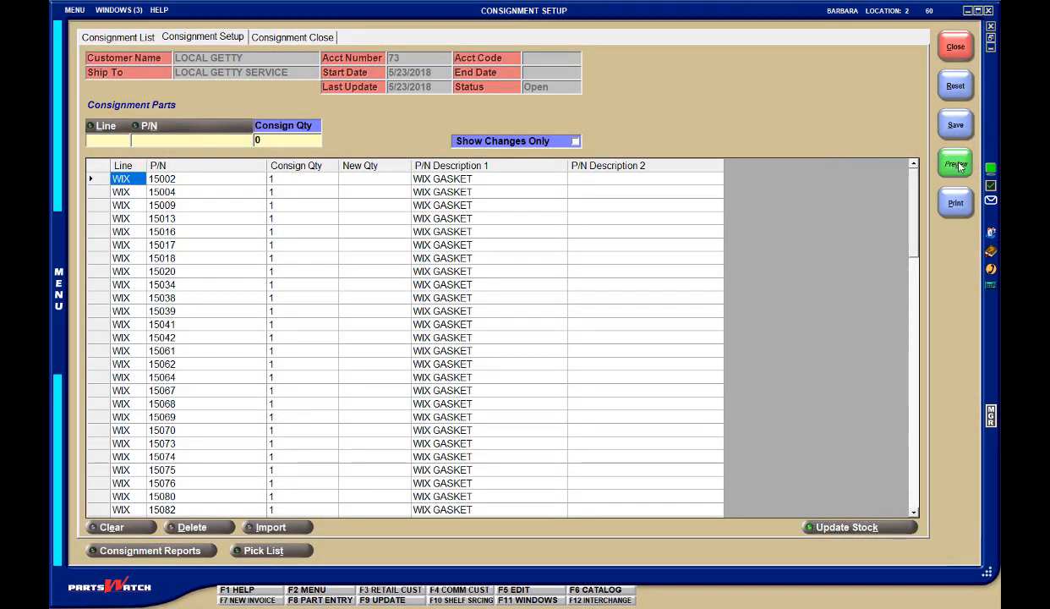
pyautogui.click(958, 167)
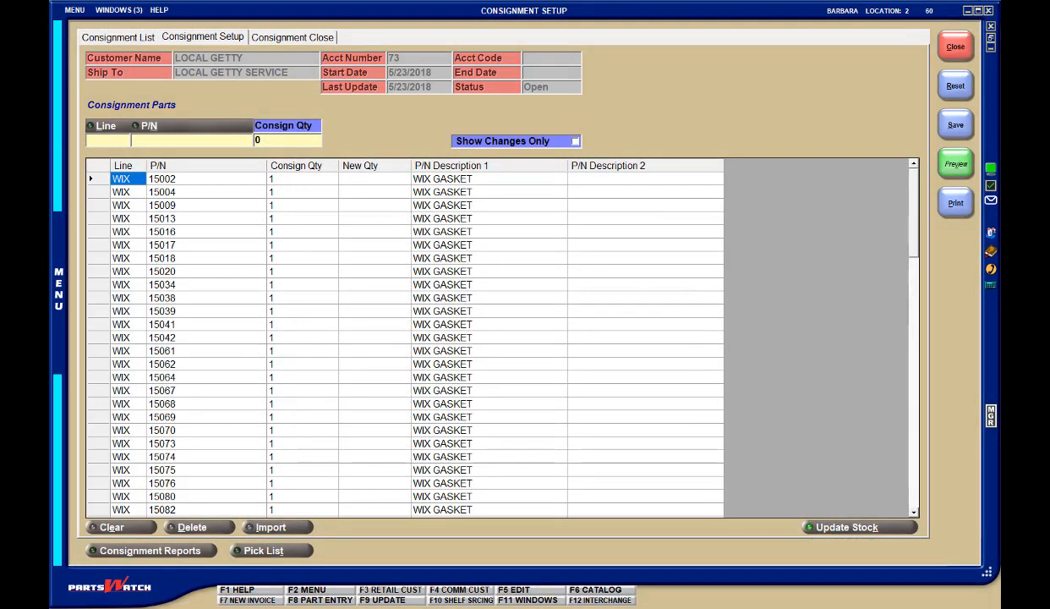
# Step: View the consignment report criteria for LOCAL GETTY from the consignment and for all customers from the main reports, closing each
pyautogui.click(176, 552)
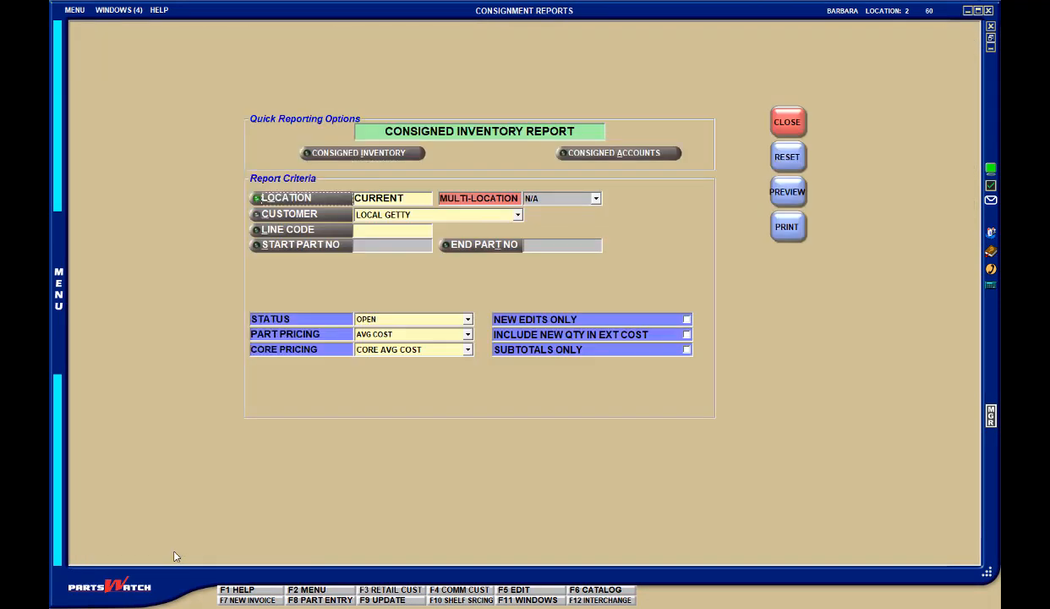
pyautogui.click(786, 124)
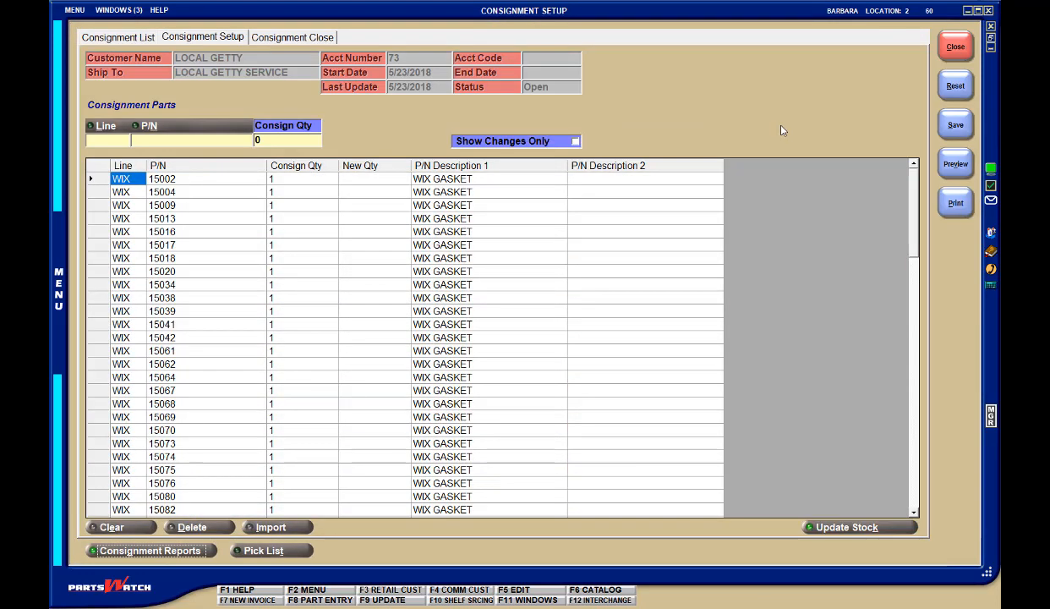
pyautogui.click(75, 10)
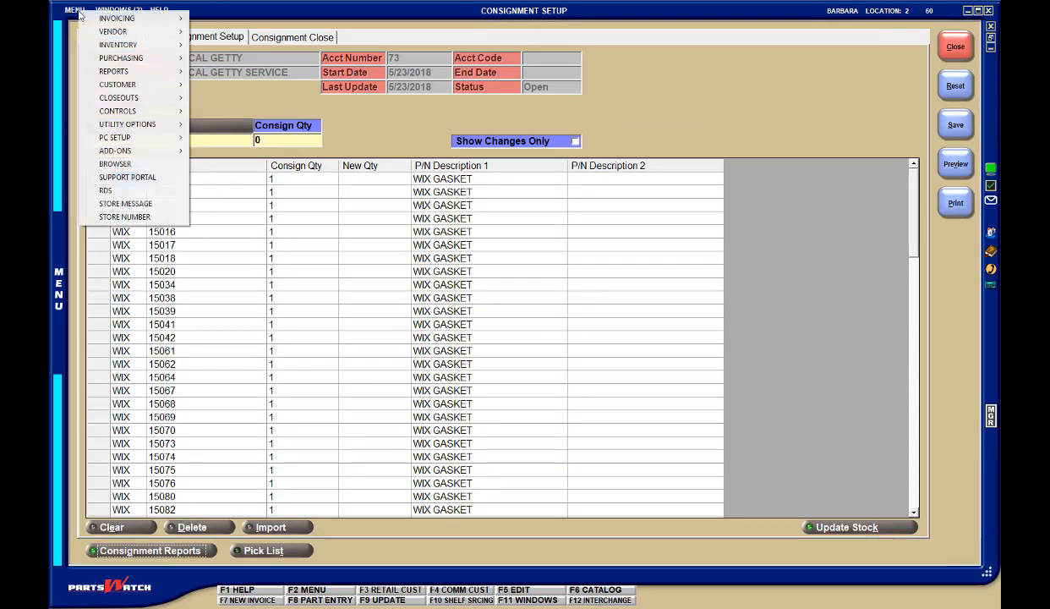
pyautogui.moveTo(91, 74)
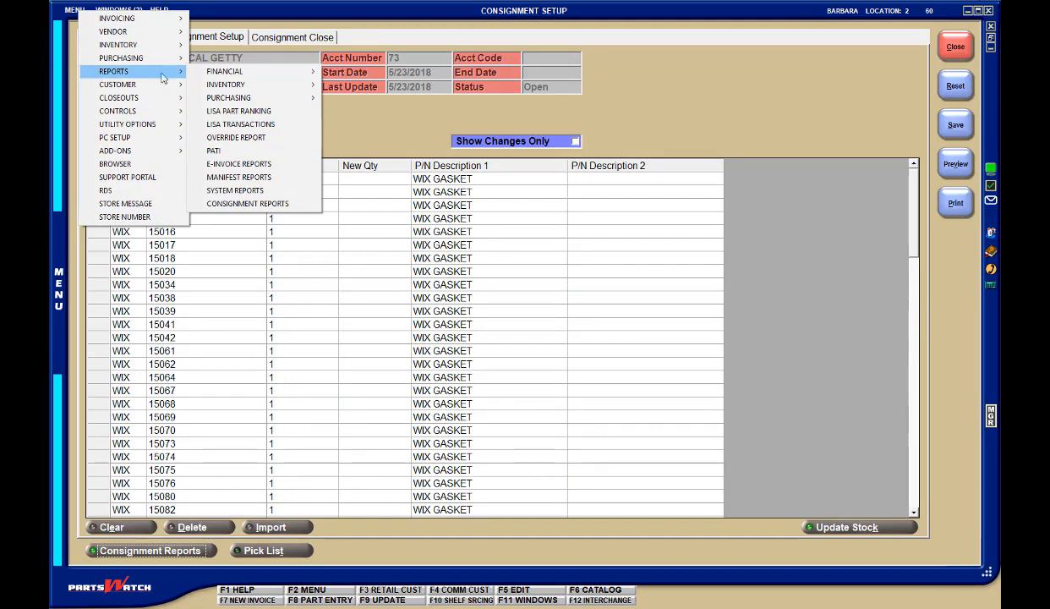
pyautogui.click(269, 206)
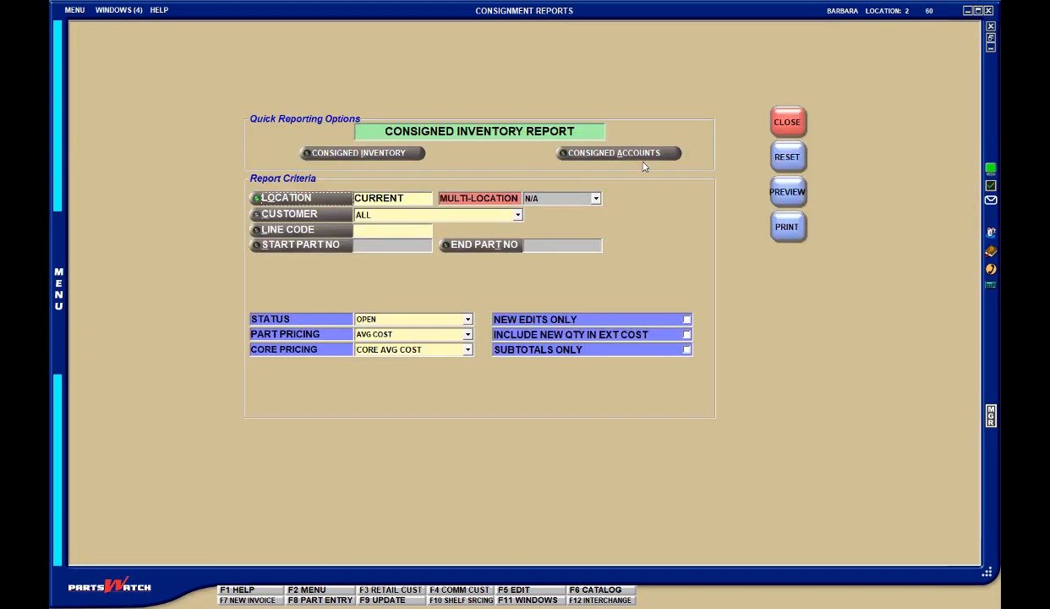
pyautogui.click(772, 126)
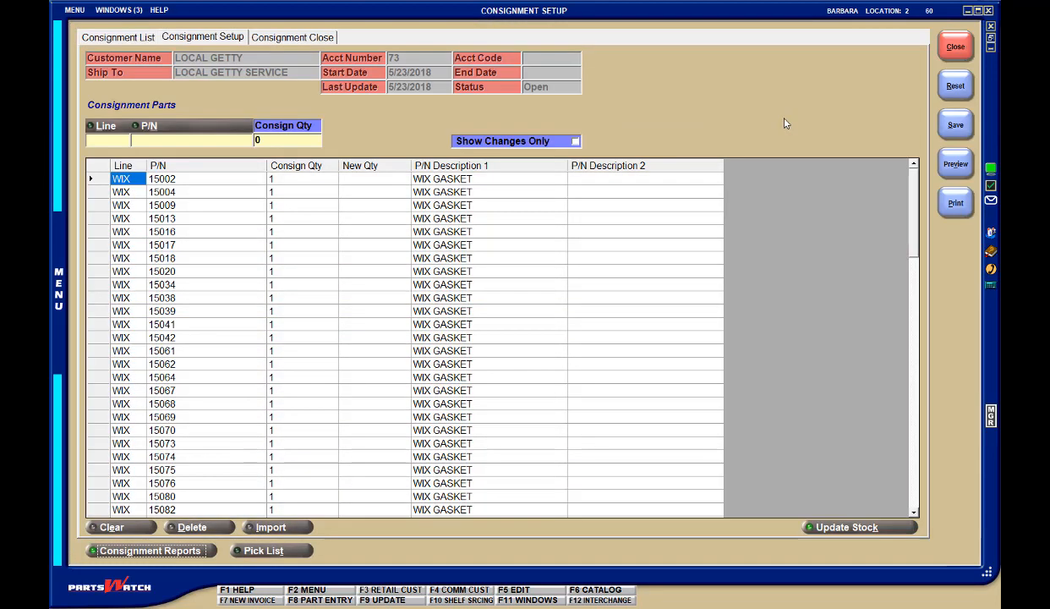
# Step: View the line code entry for WIX from the first consignment part, and return to the consignment
pyautogui.rightClick(297, 181)
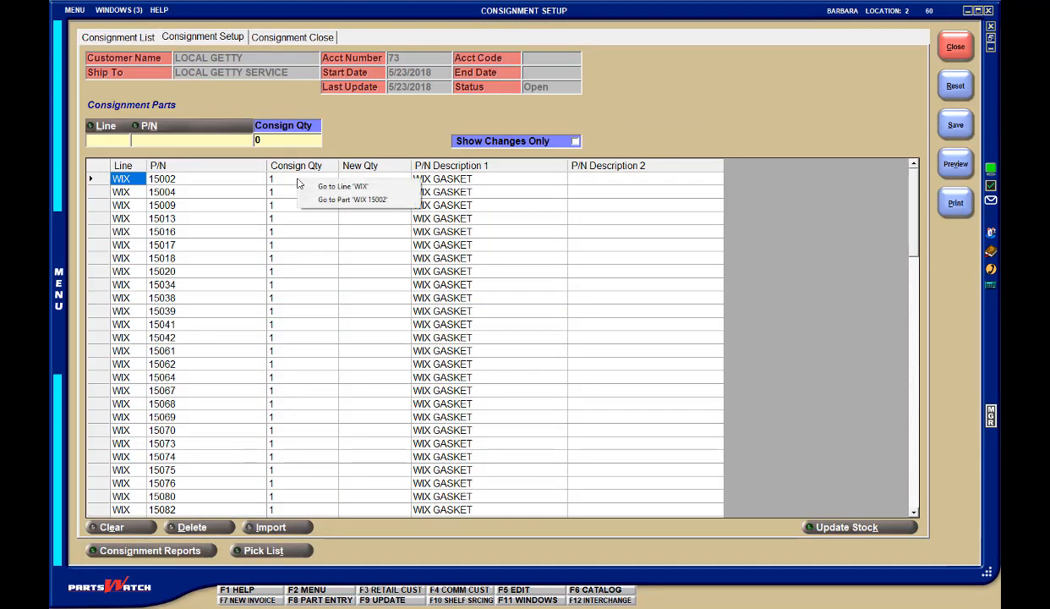
pyautogui.click(327, 188)
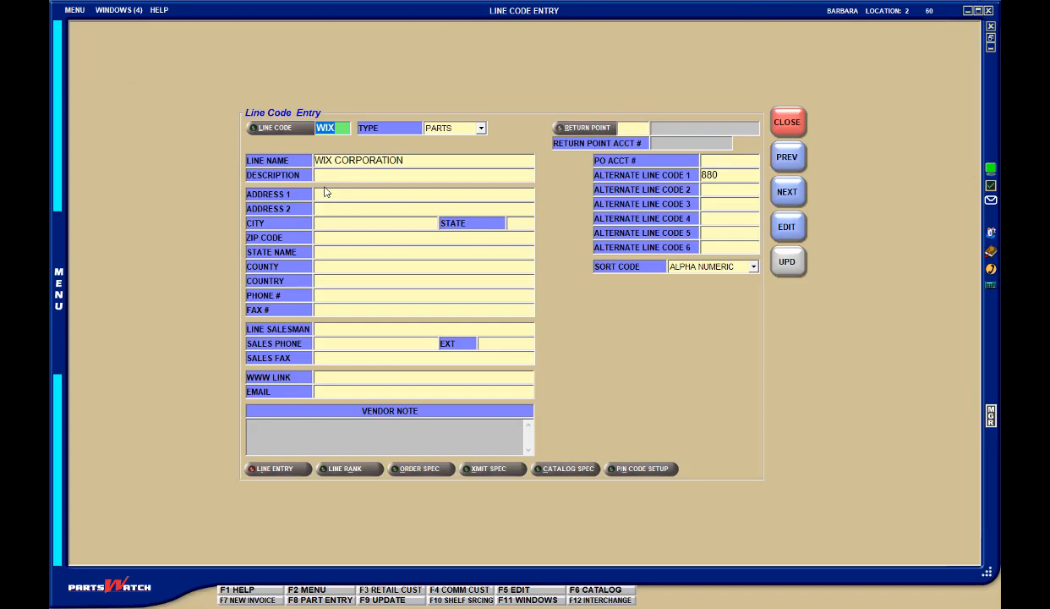
pyautogui.press('Escape')
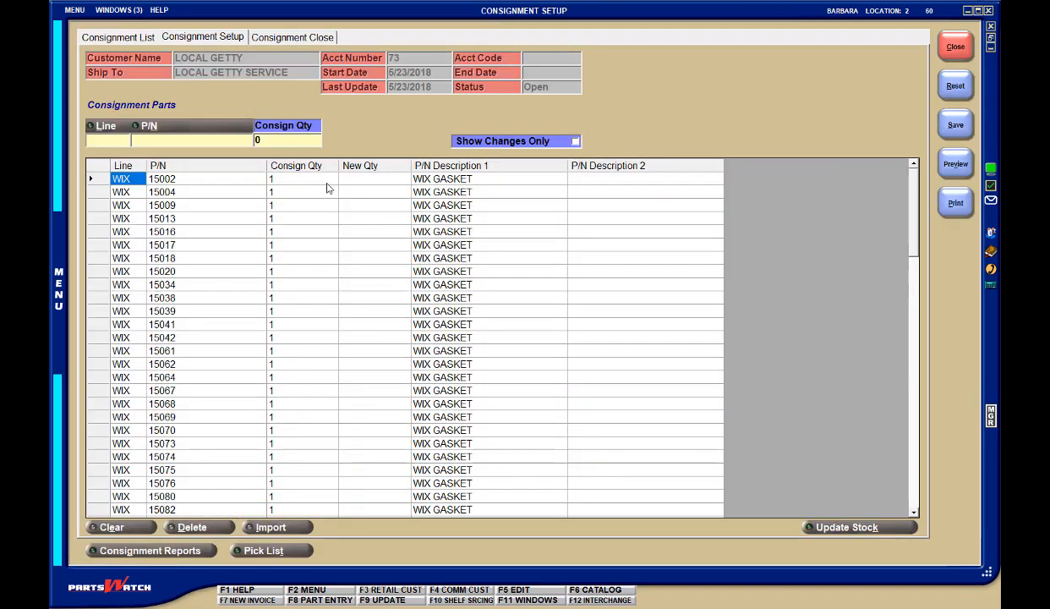
# Step: Look up the consigned quantity in the pricing of part WIX 15002 and open its LOCAL GETTY consignment entry
pyautogui.rightClick(328, 188)
pyautogui.click(346, 205)
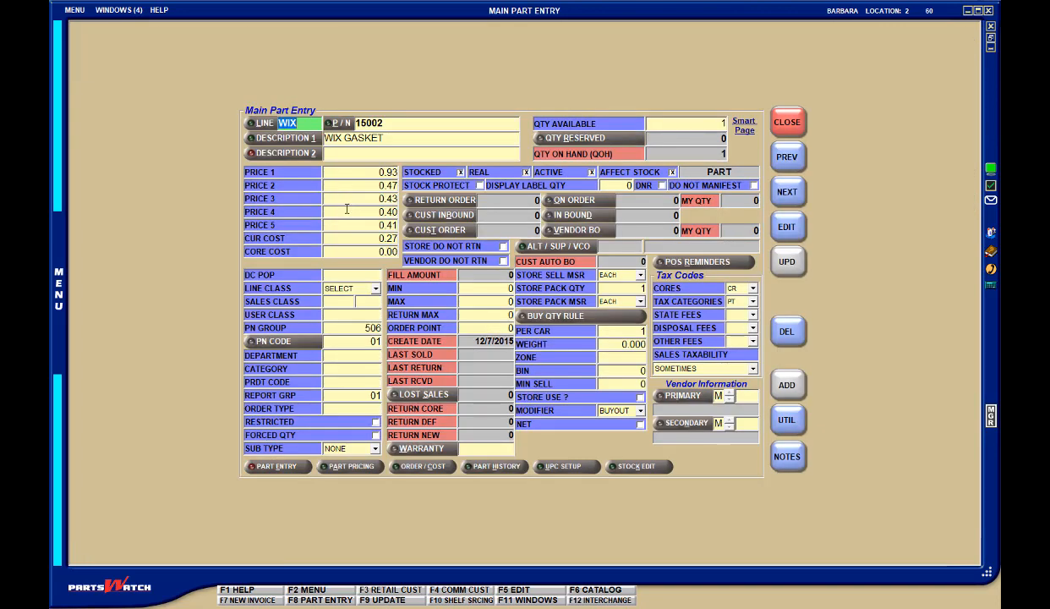
pyautogui.click(354, 469)
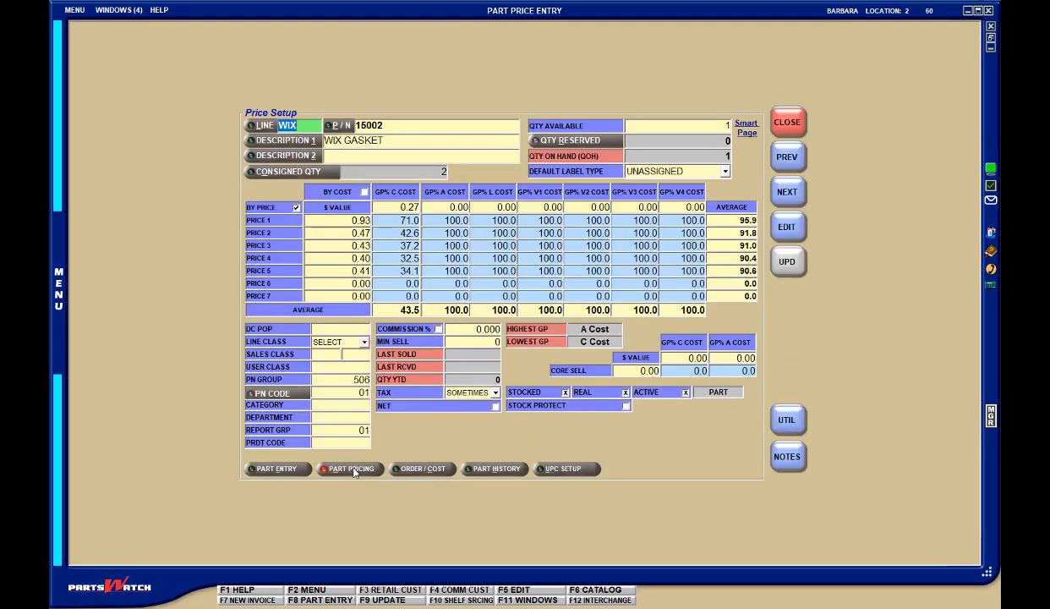
pyautogui.click(287, 172)
pyautogui.doubleClick(361, 257)
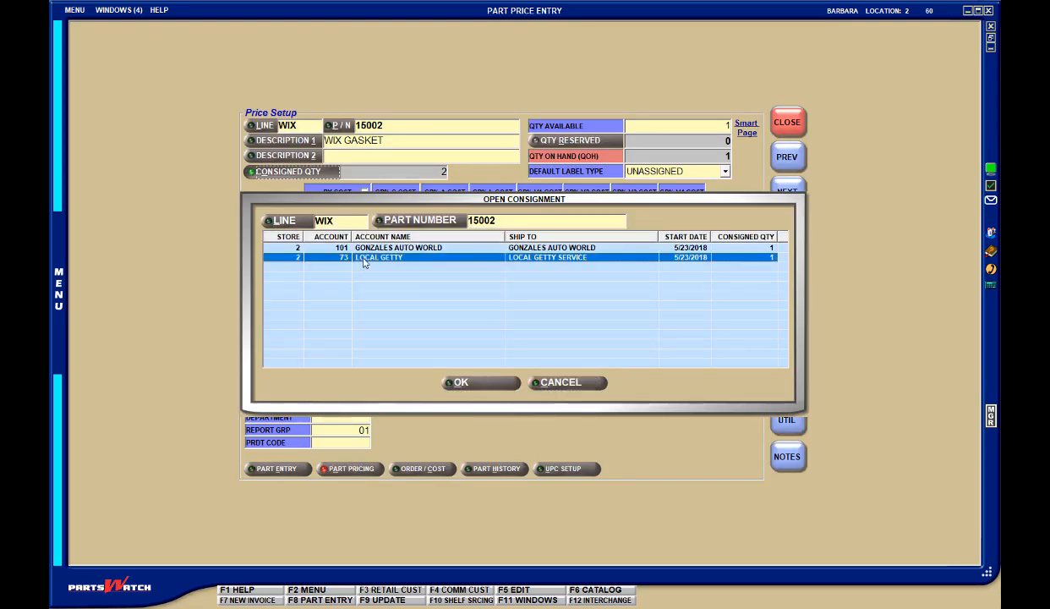